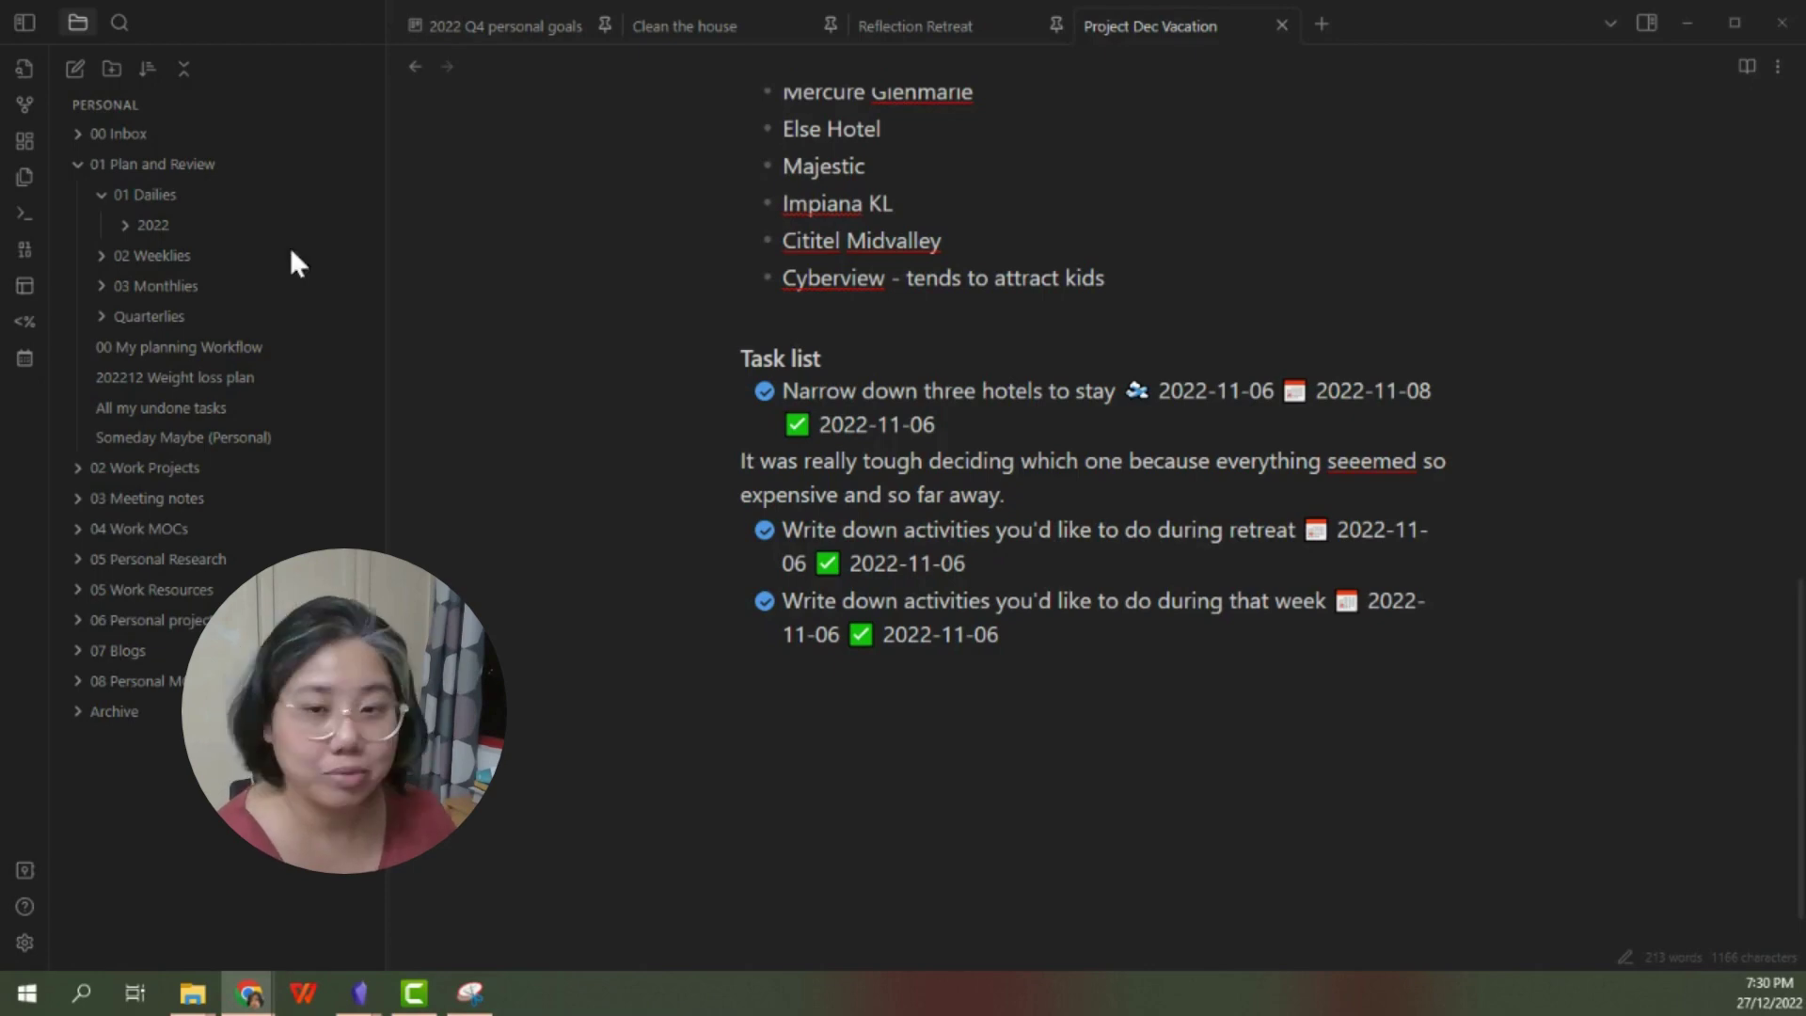
Scroll up and down through the Project Dec Vacation note to review its plans.
scroll(1009, 404, up, 10)
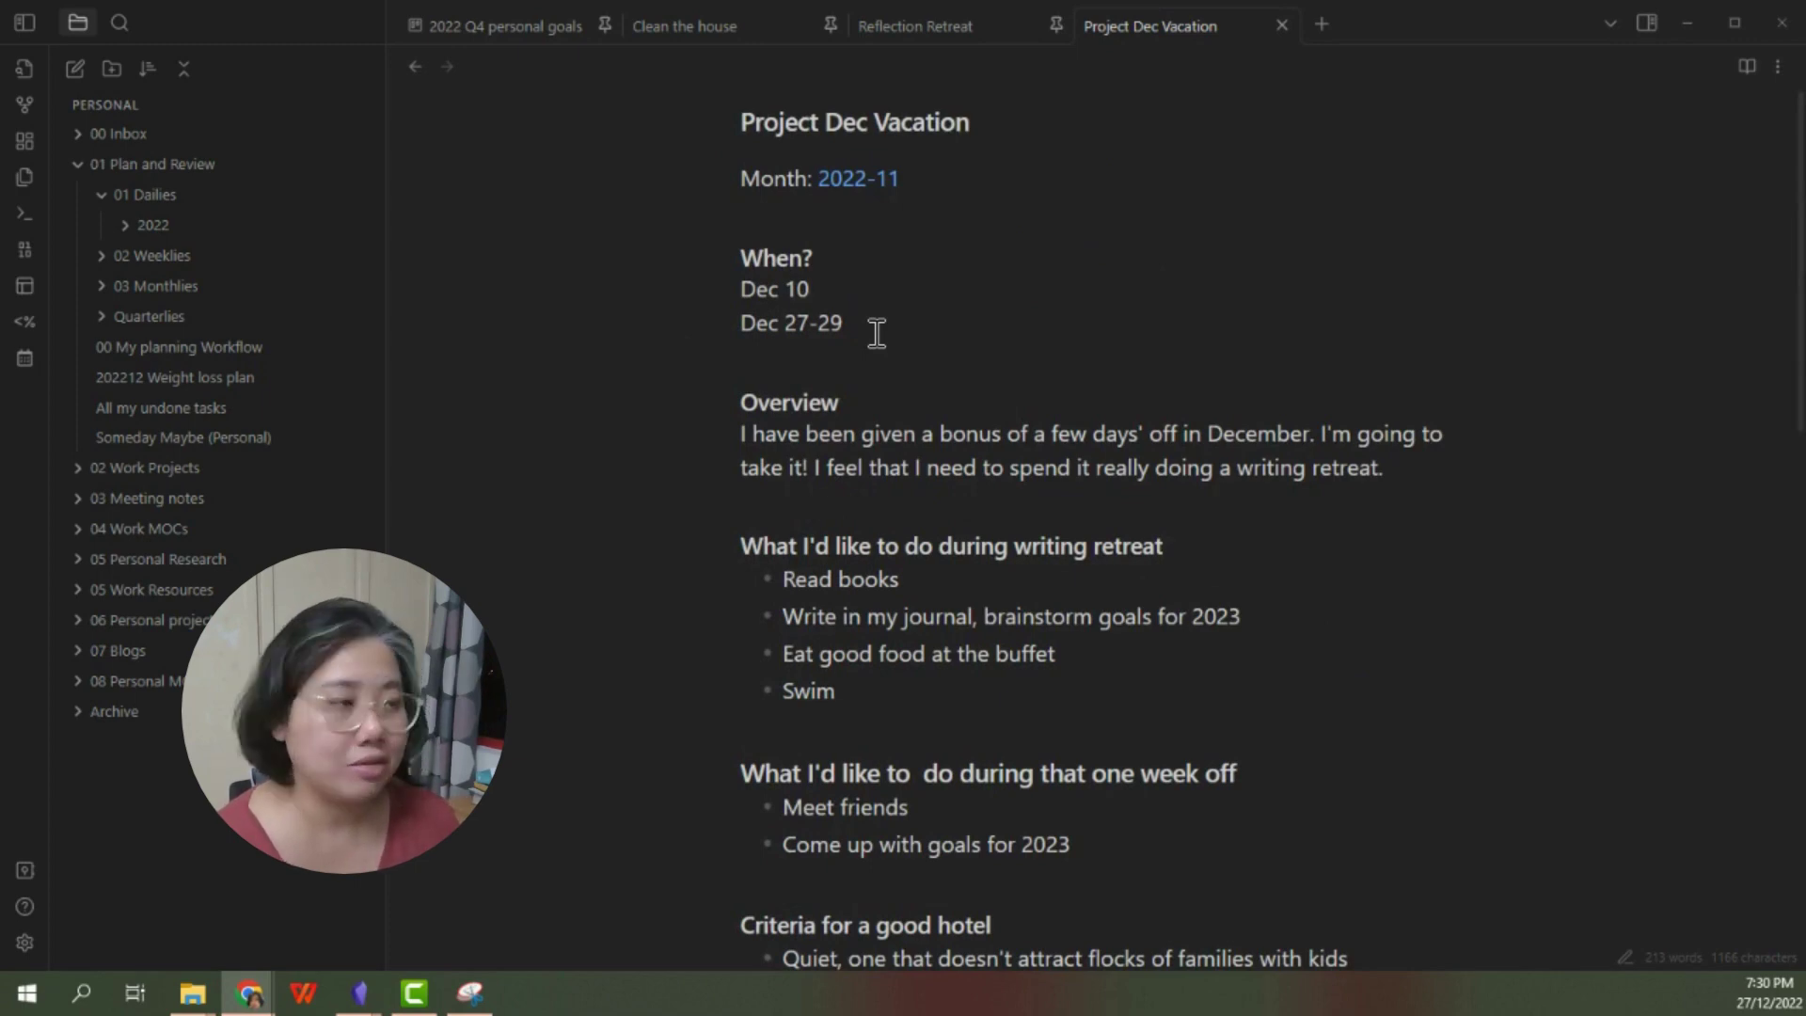
scroll(889, 324, down, 4)
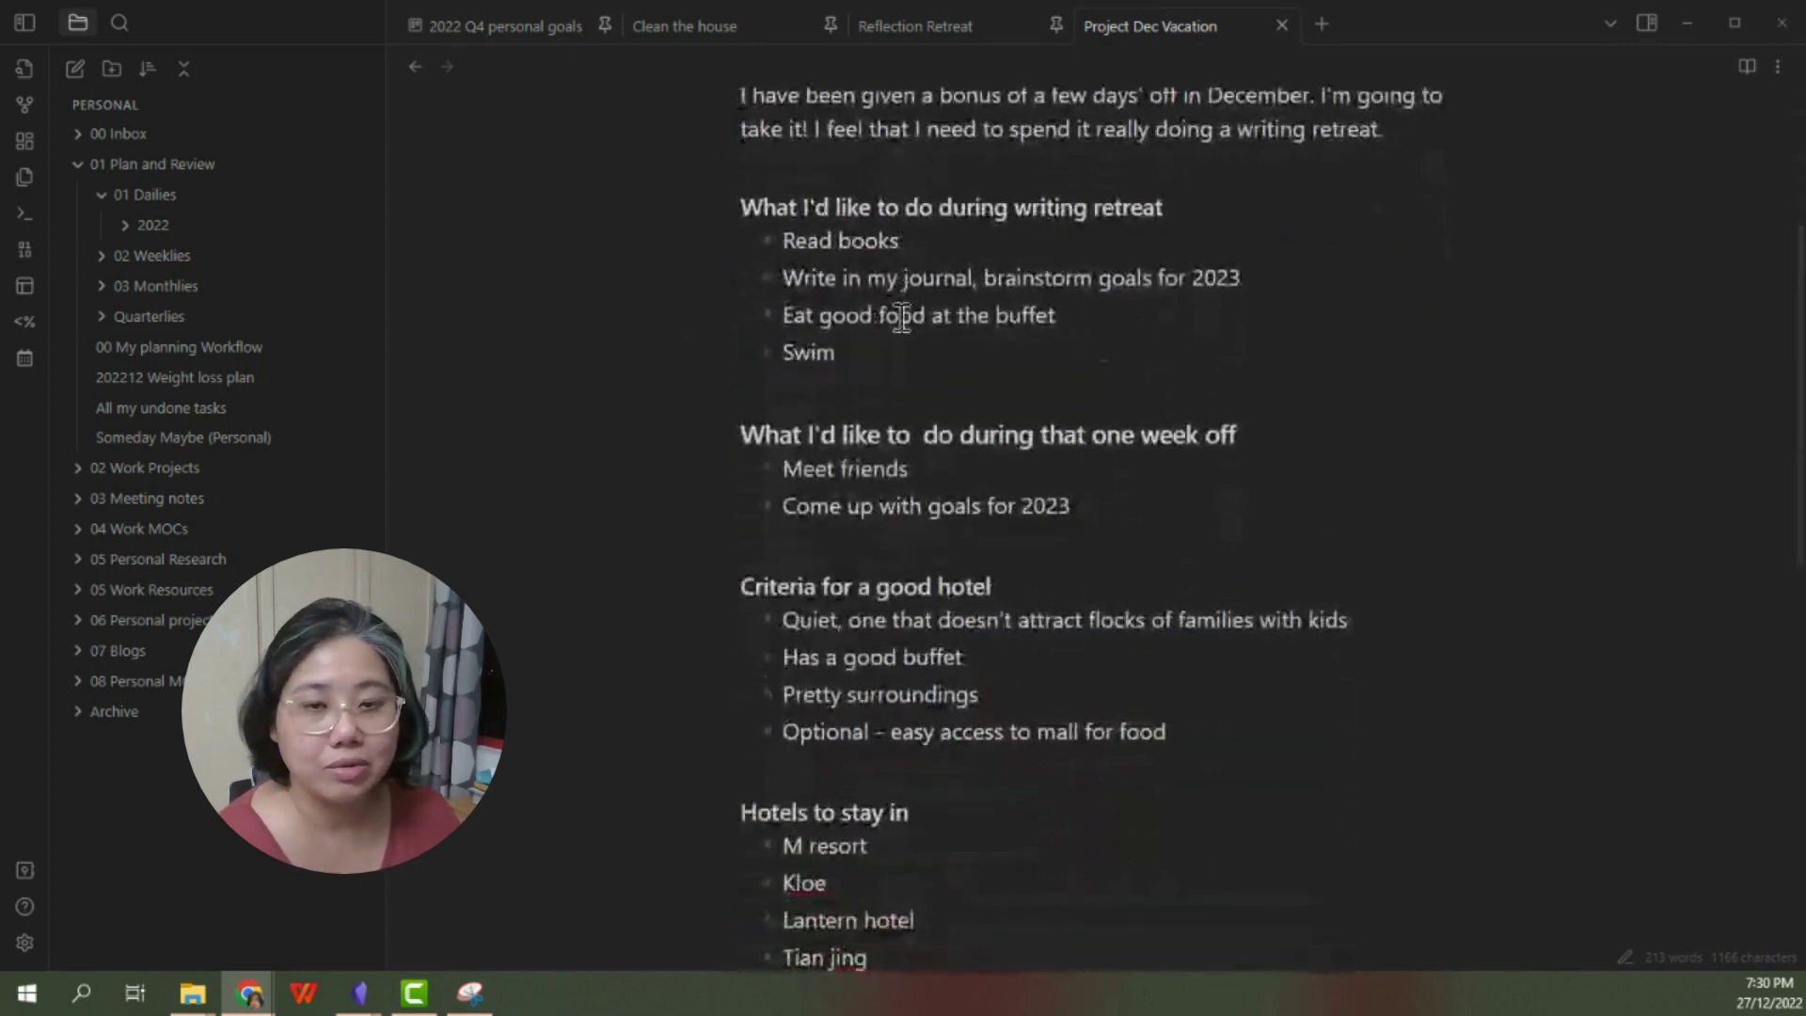
scroll(902, 317, down, 8)
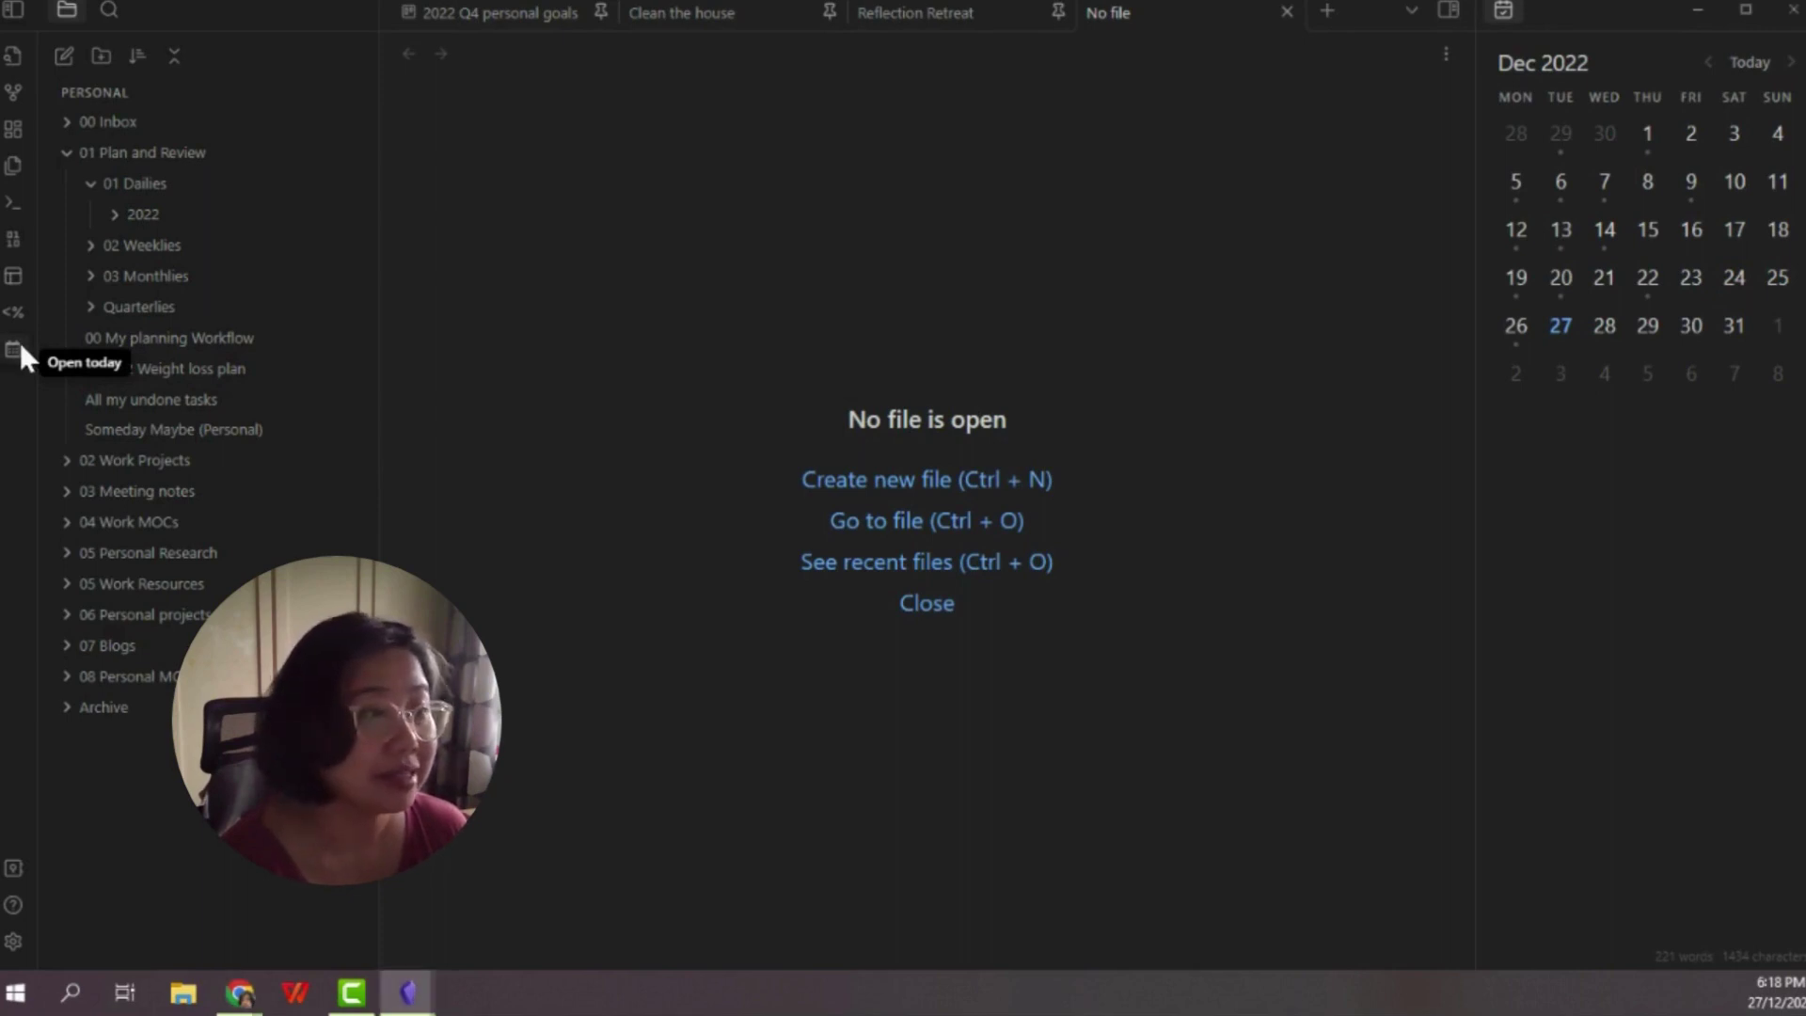
Create today's 20221227 daily note from the journal template, then hide and reshow the Calendar sidebar.
click(20, 343)
click(17, 354)
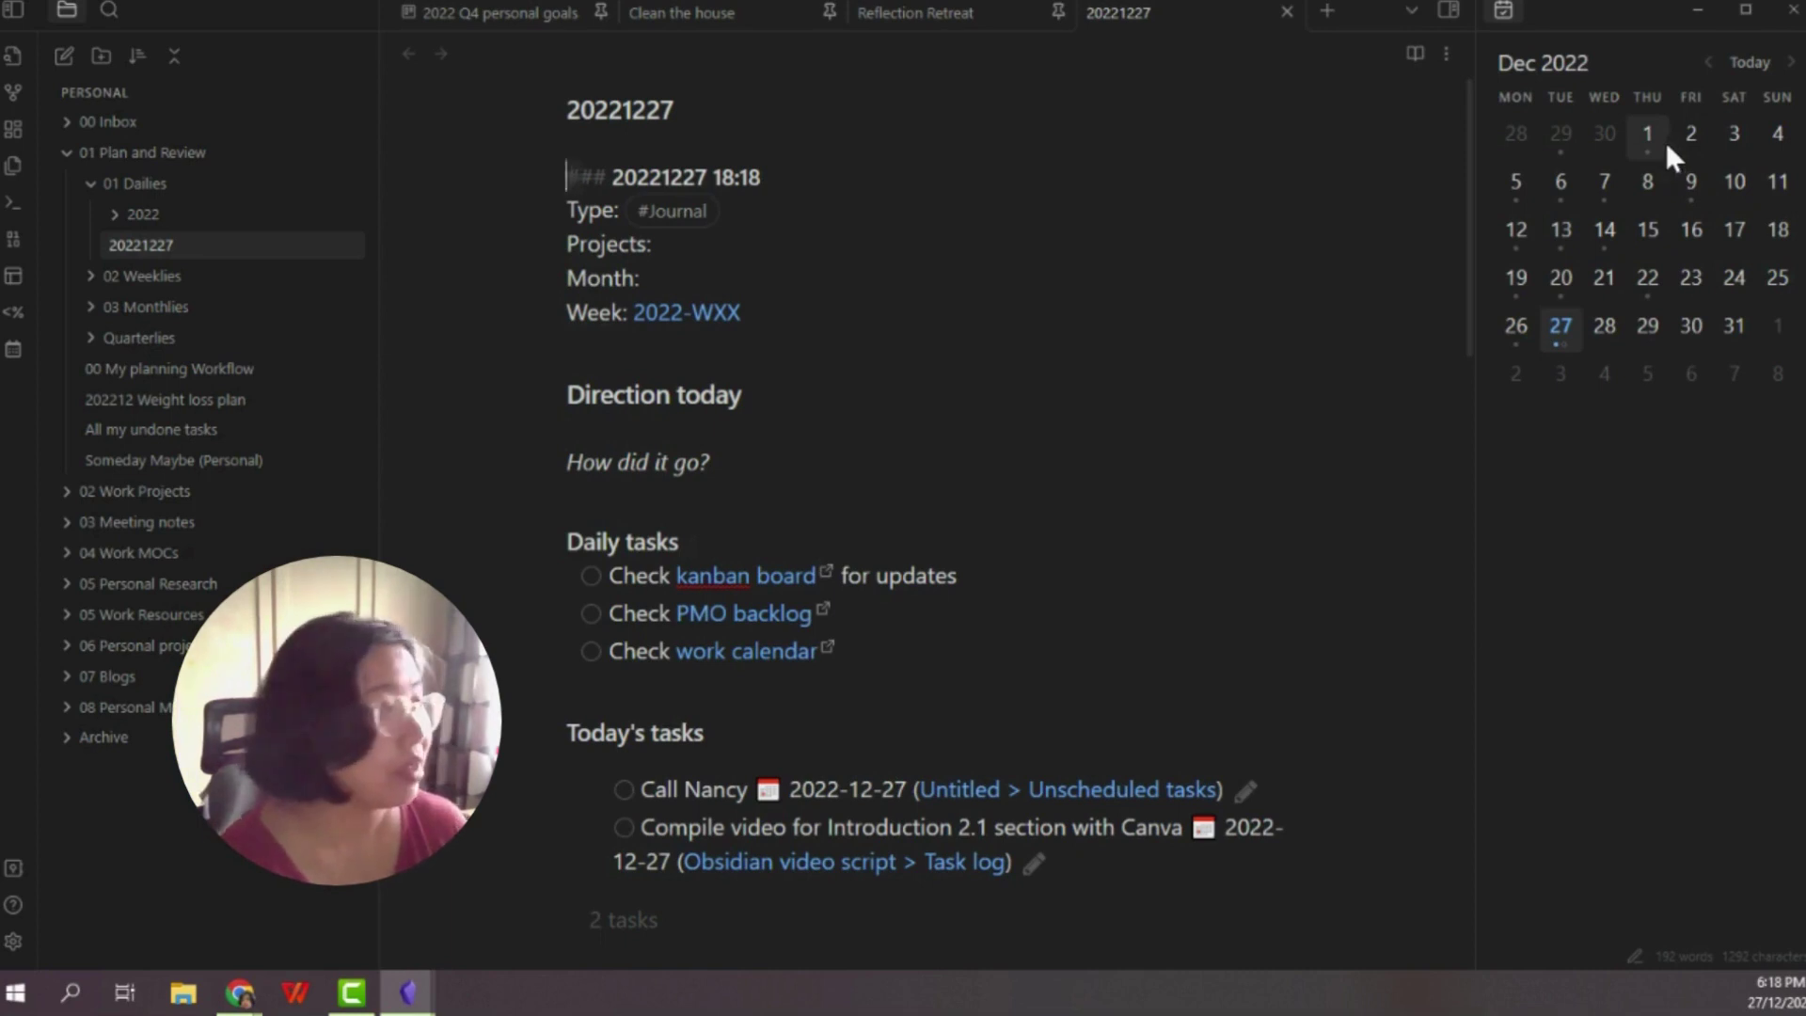
click(1455, 7)
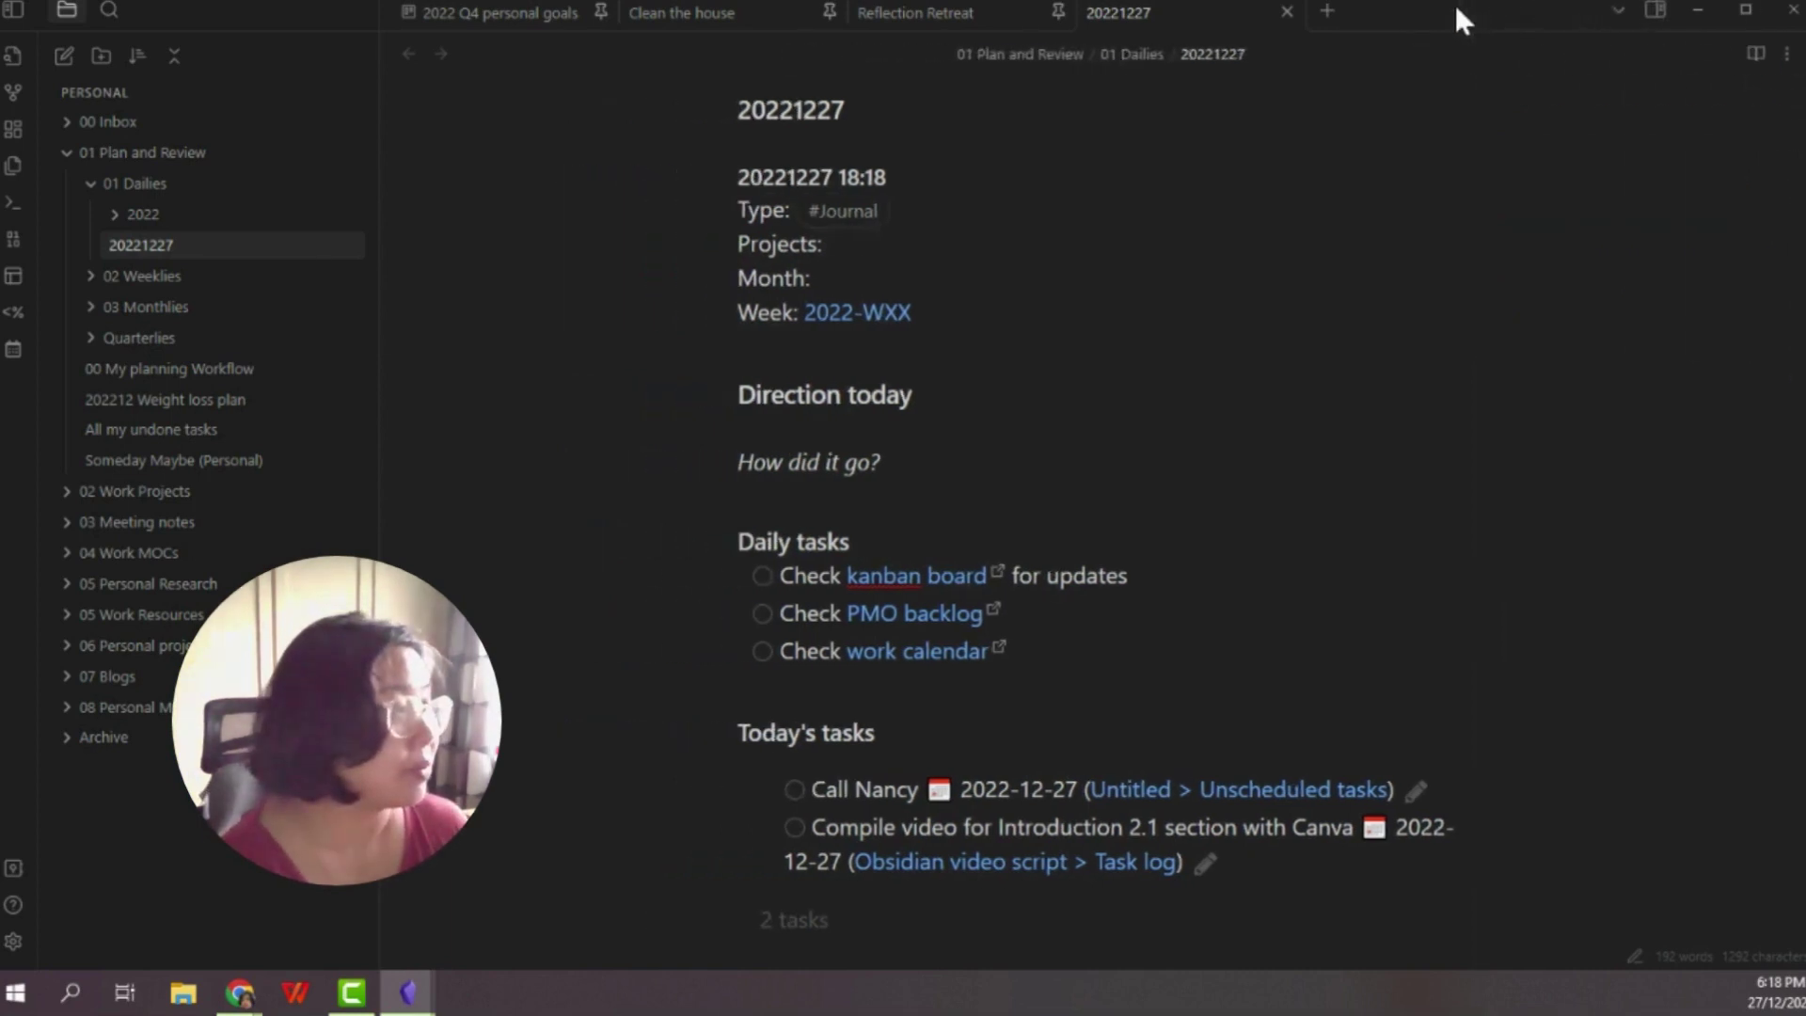
click(1657, 10)
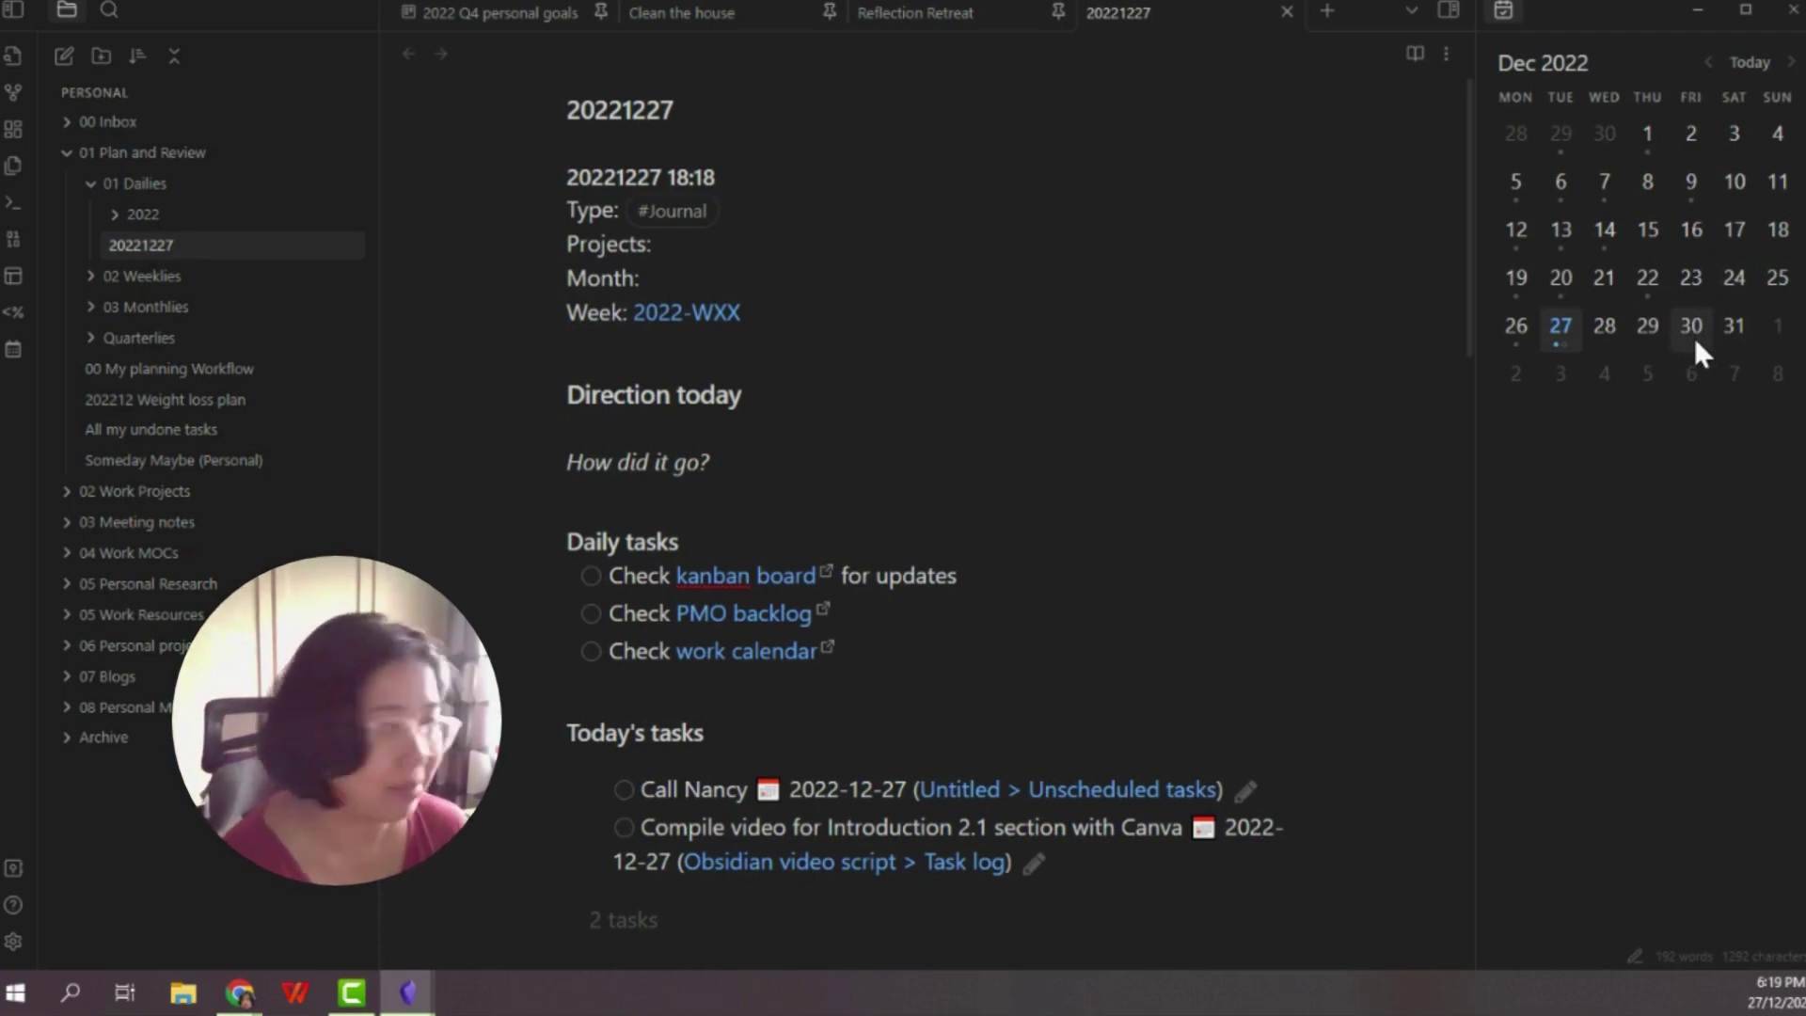
Create the 20221231 daily note from December 31 in the Calendar sidebar.
click(1727, 329)
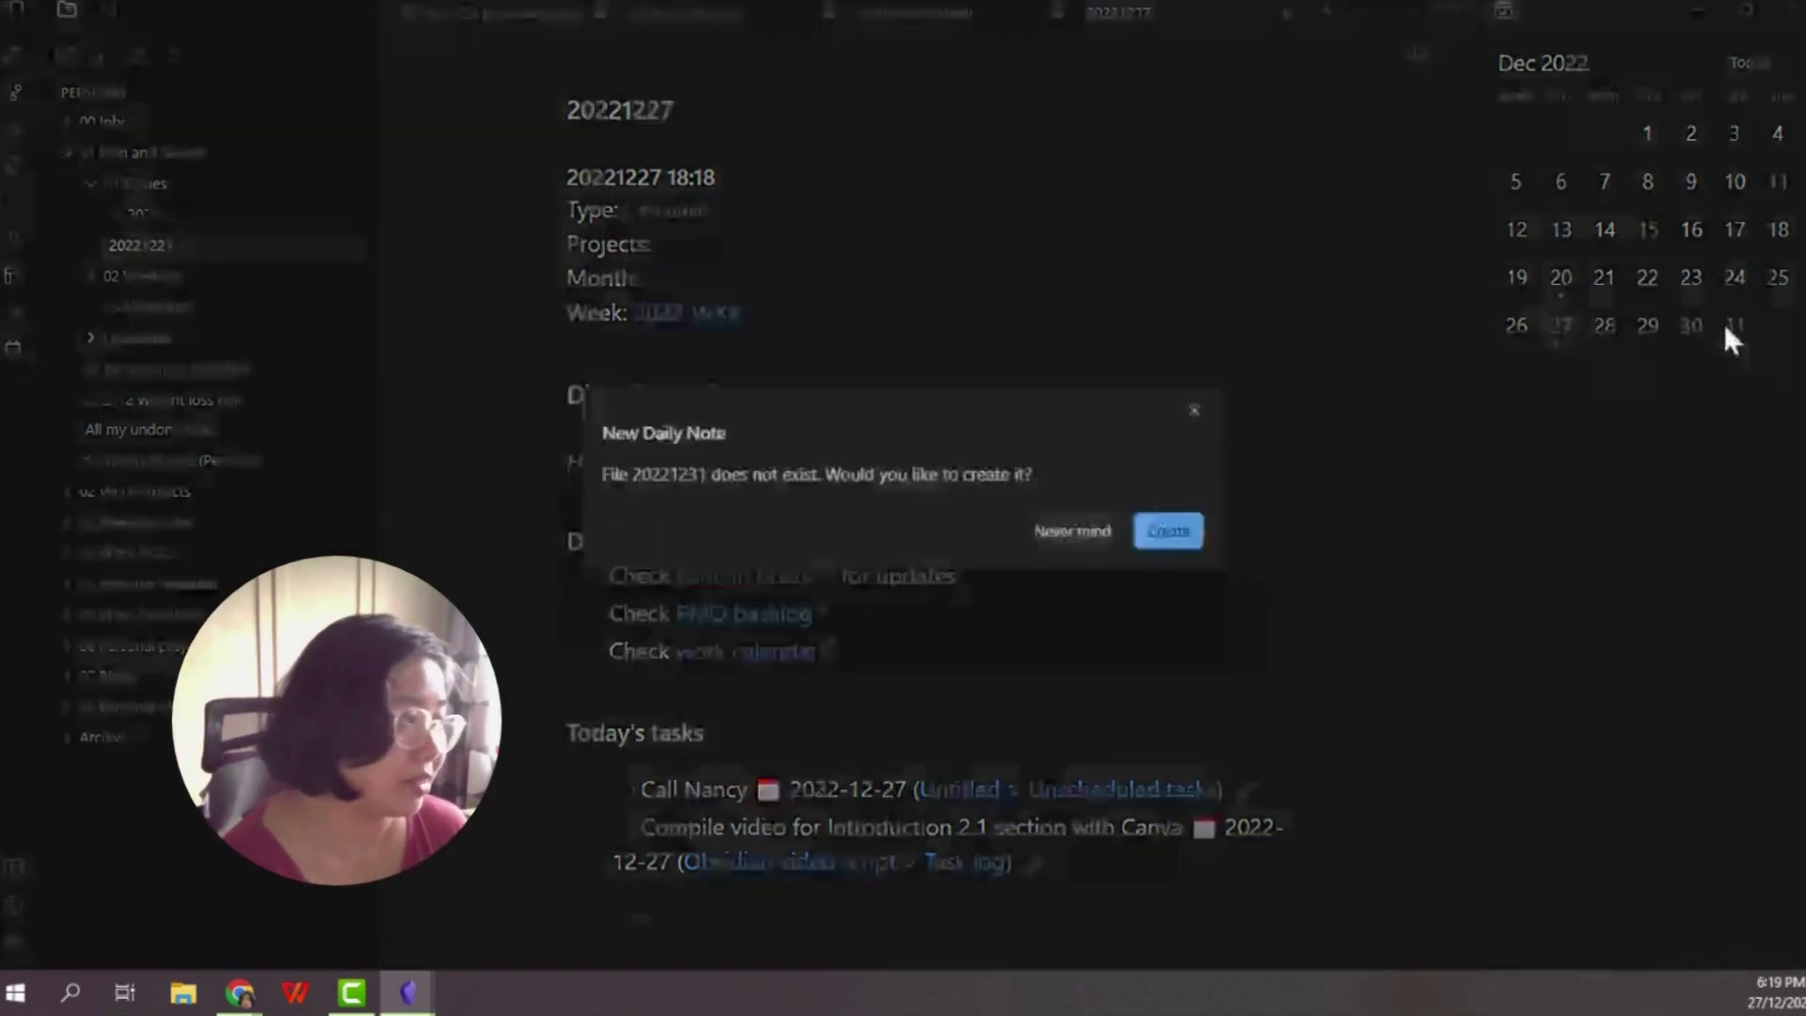
click(1168, 531)
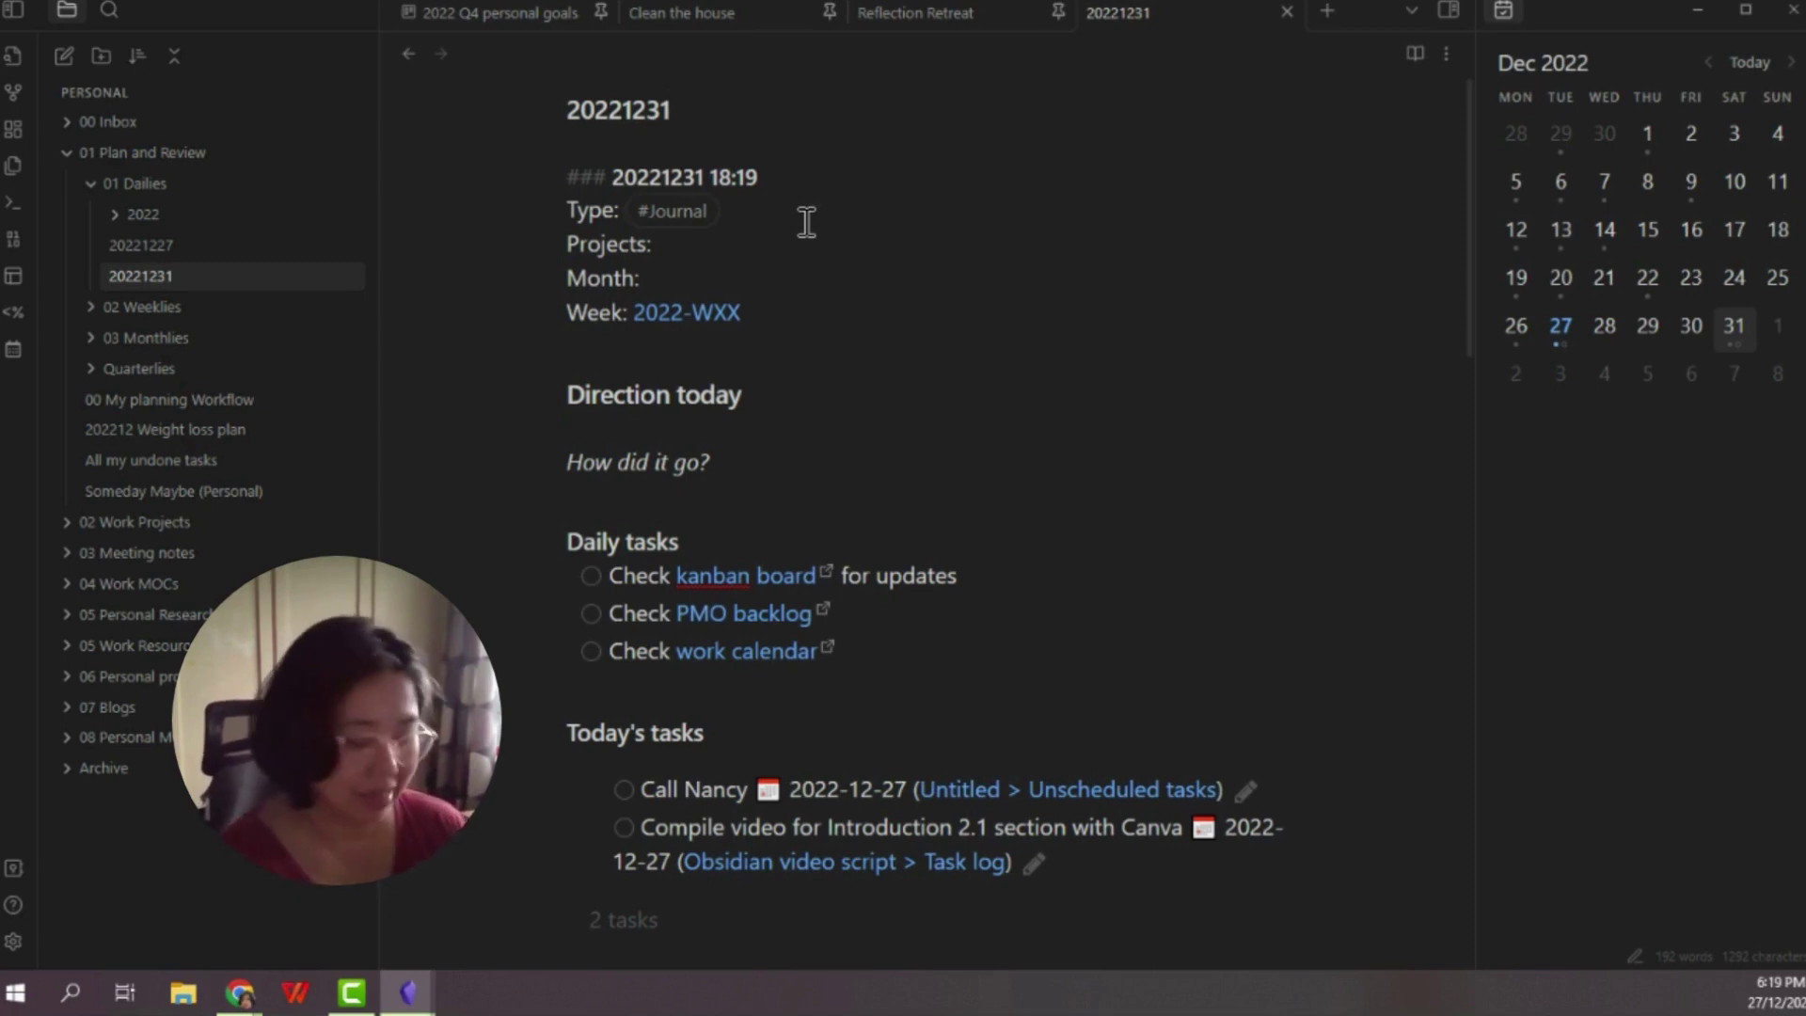
Retitle the note '20221231 Visited old apartment' and change its Week link from 2022-WXX to 2022-W52.
text(Visited )
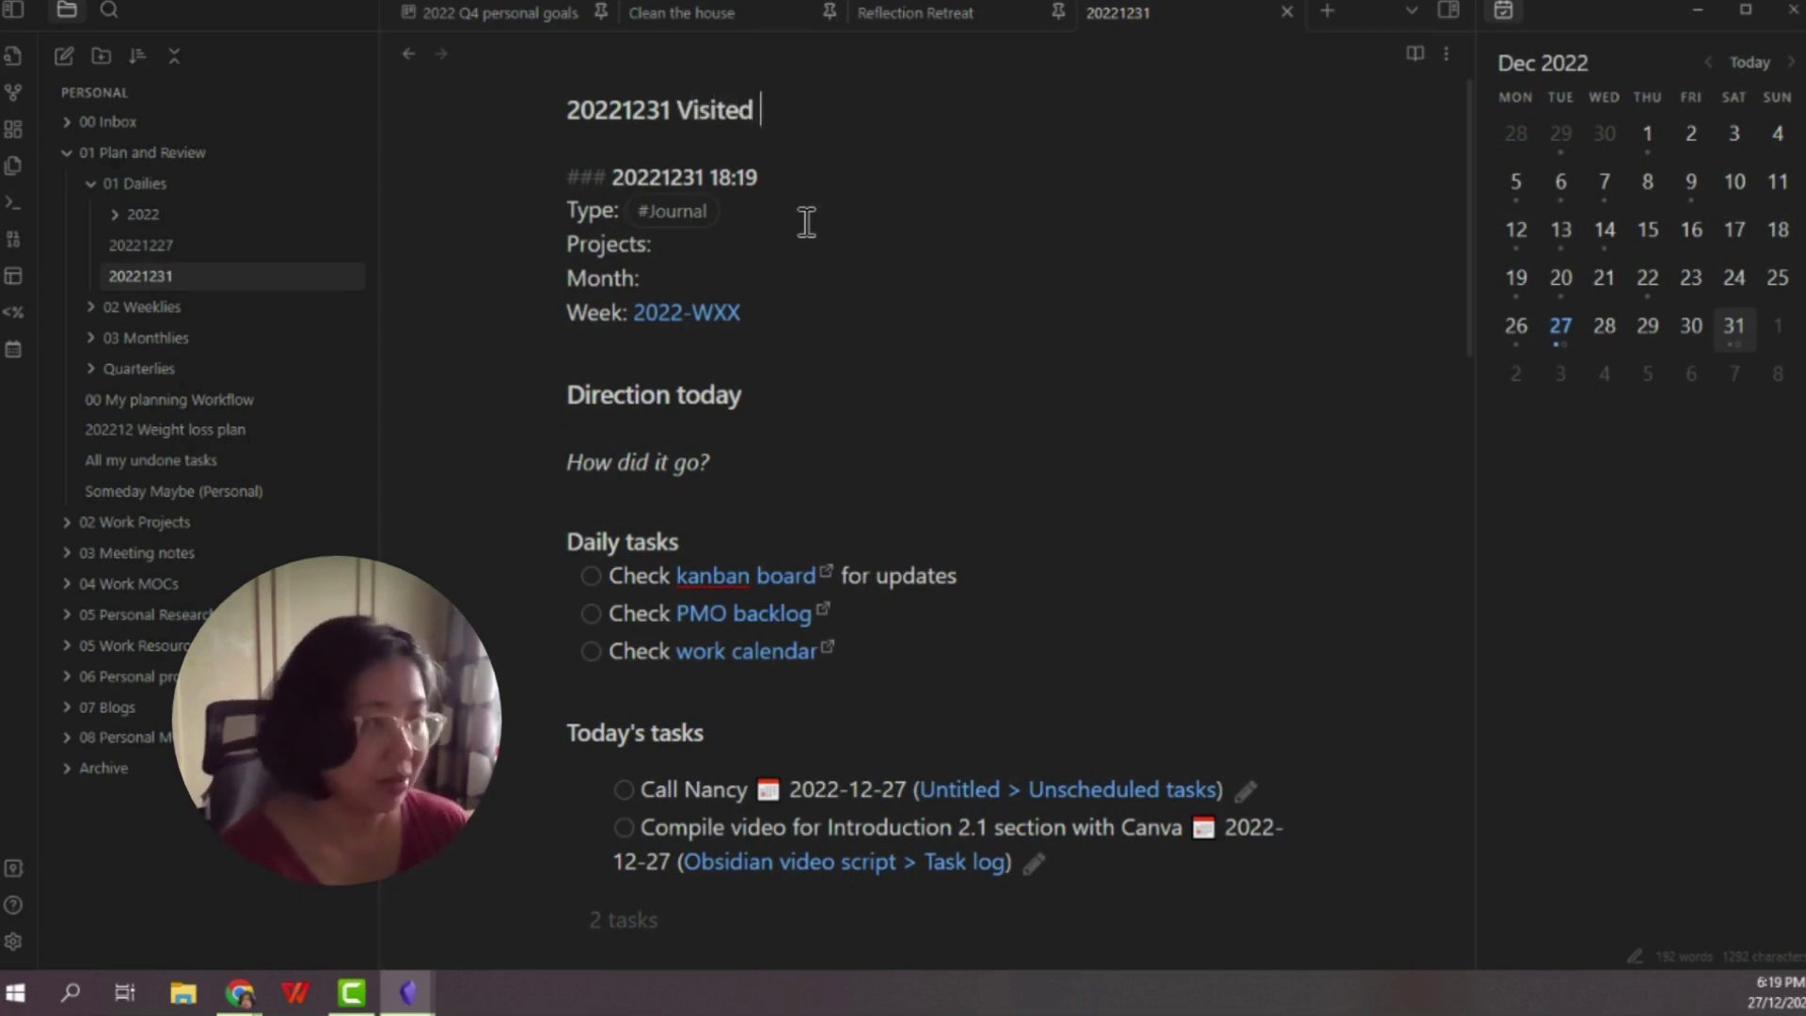
text(old apartment)
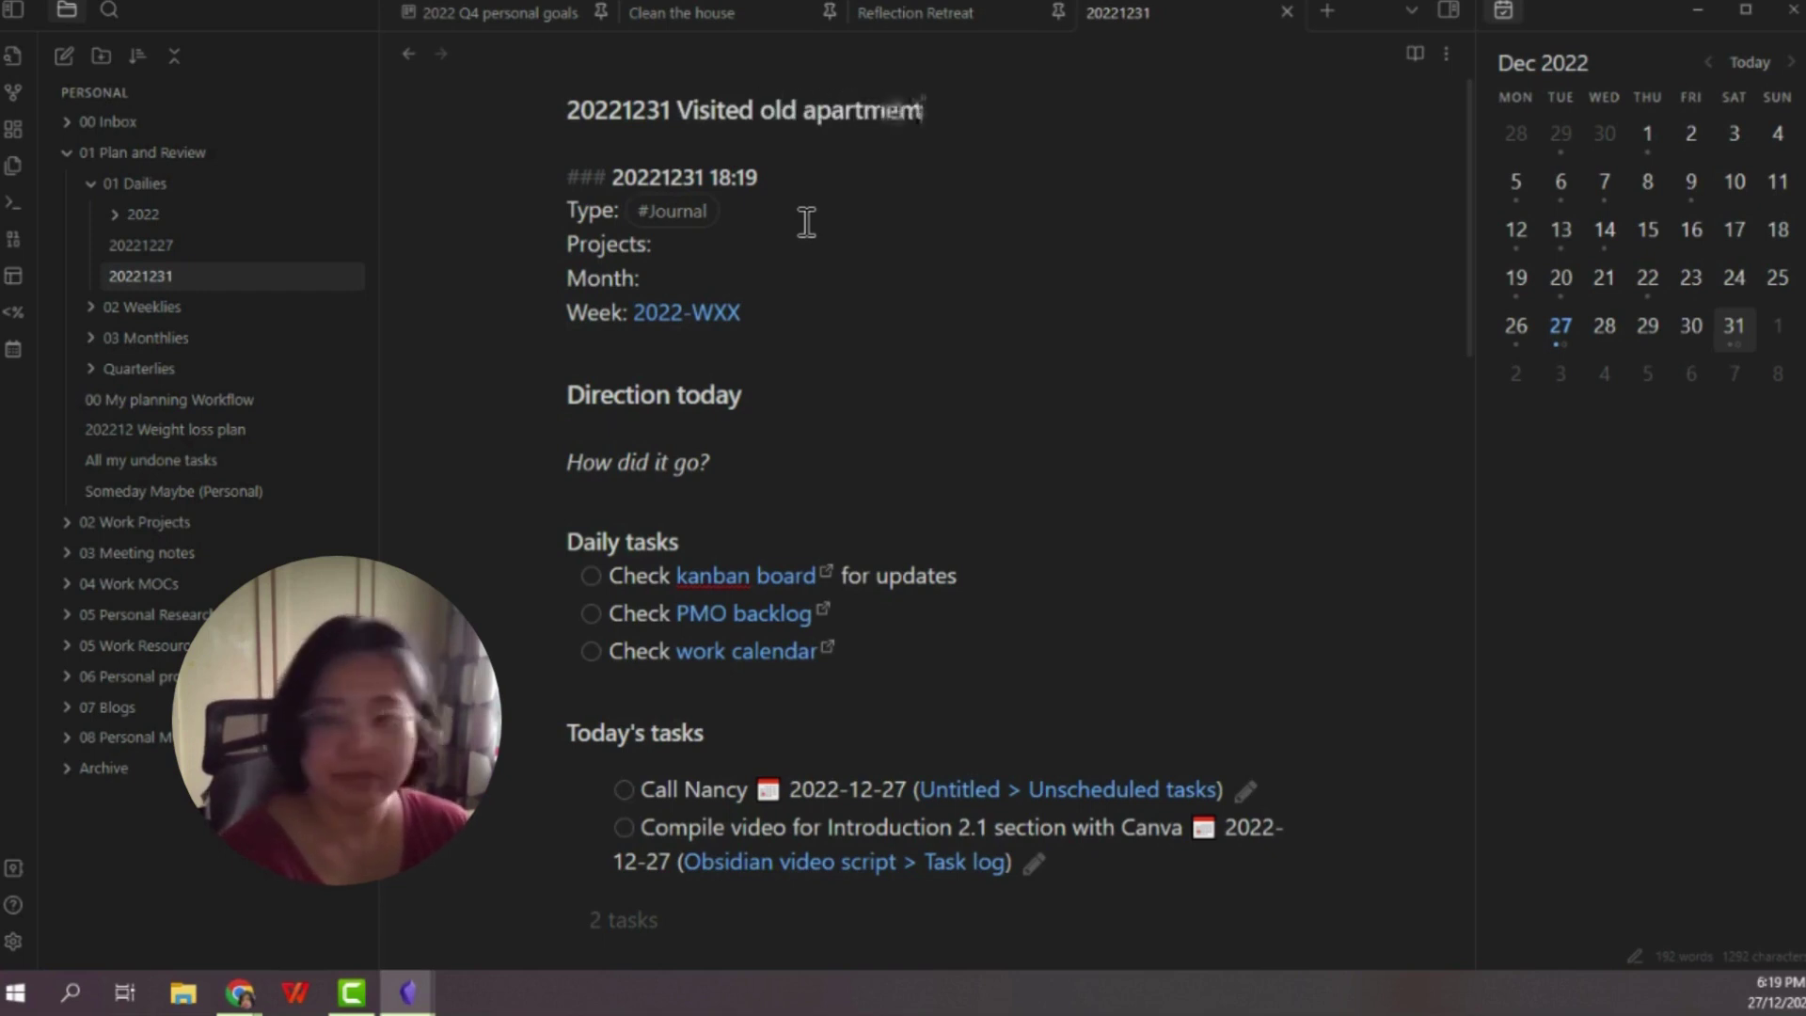
click(770, 318)
key(Right)
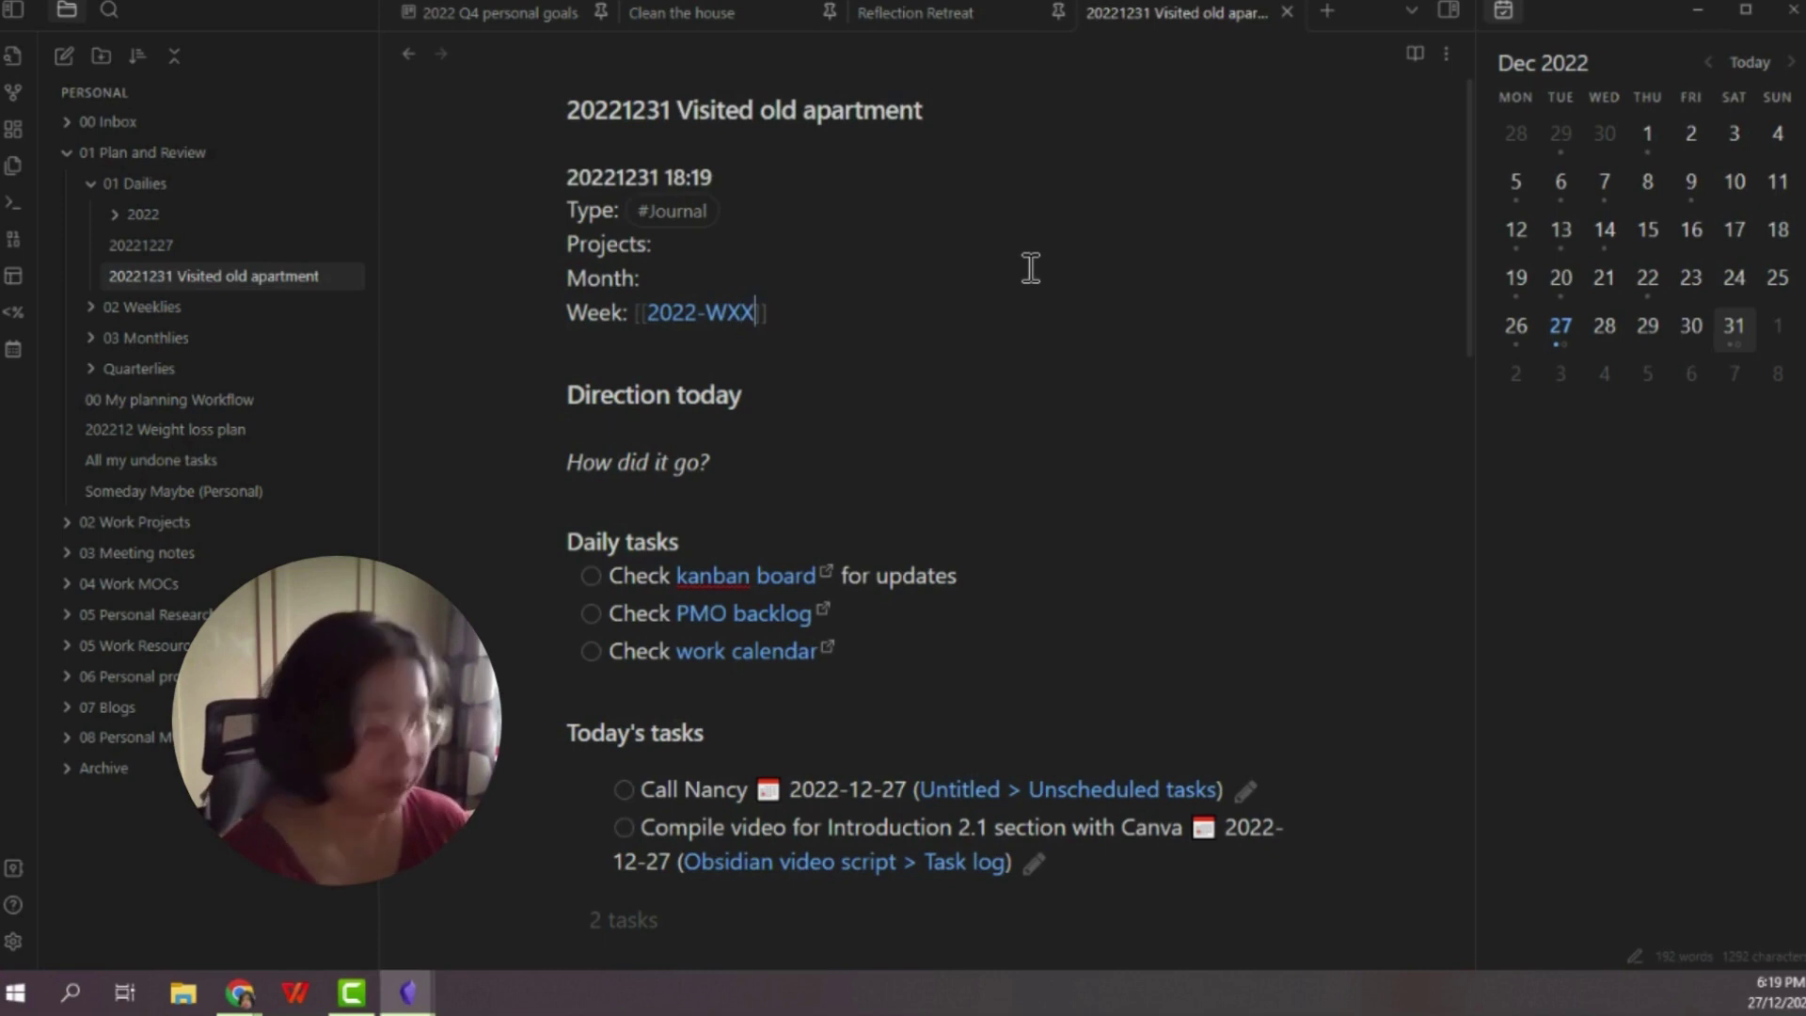
key(BackSpace)
key(BackSpace)
text(52)
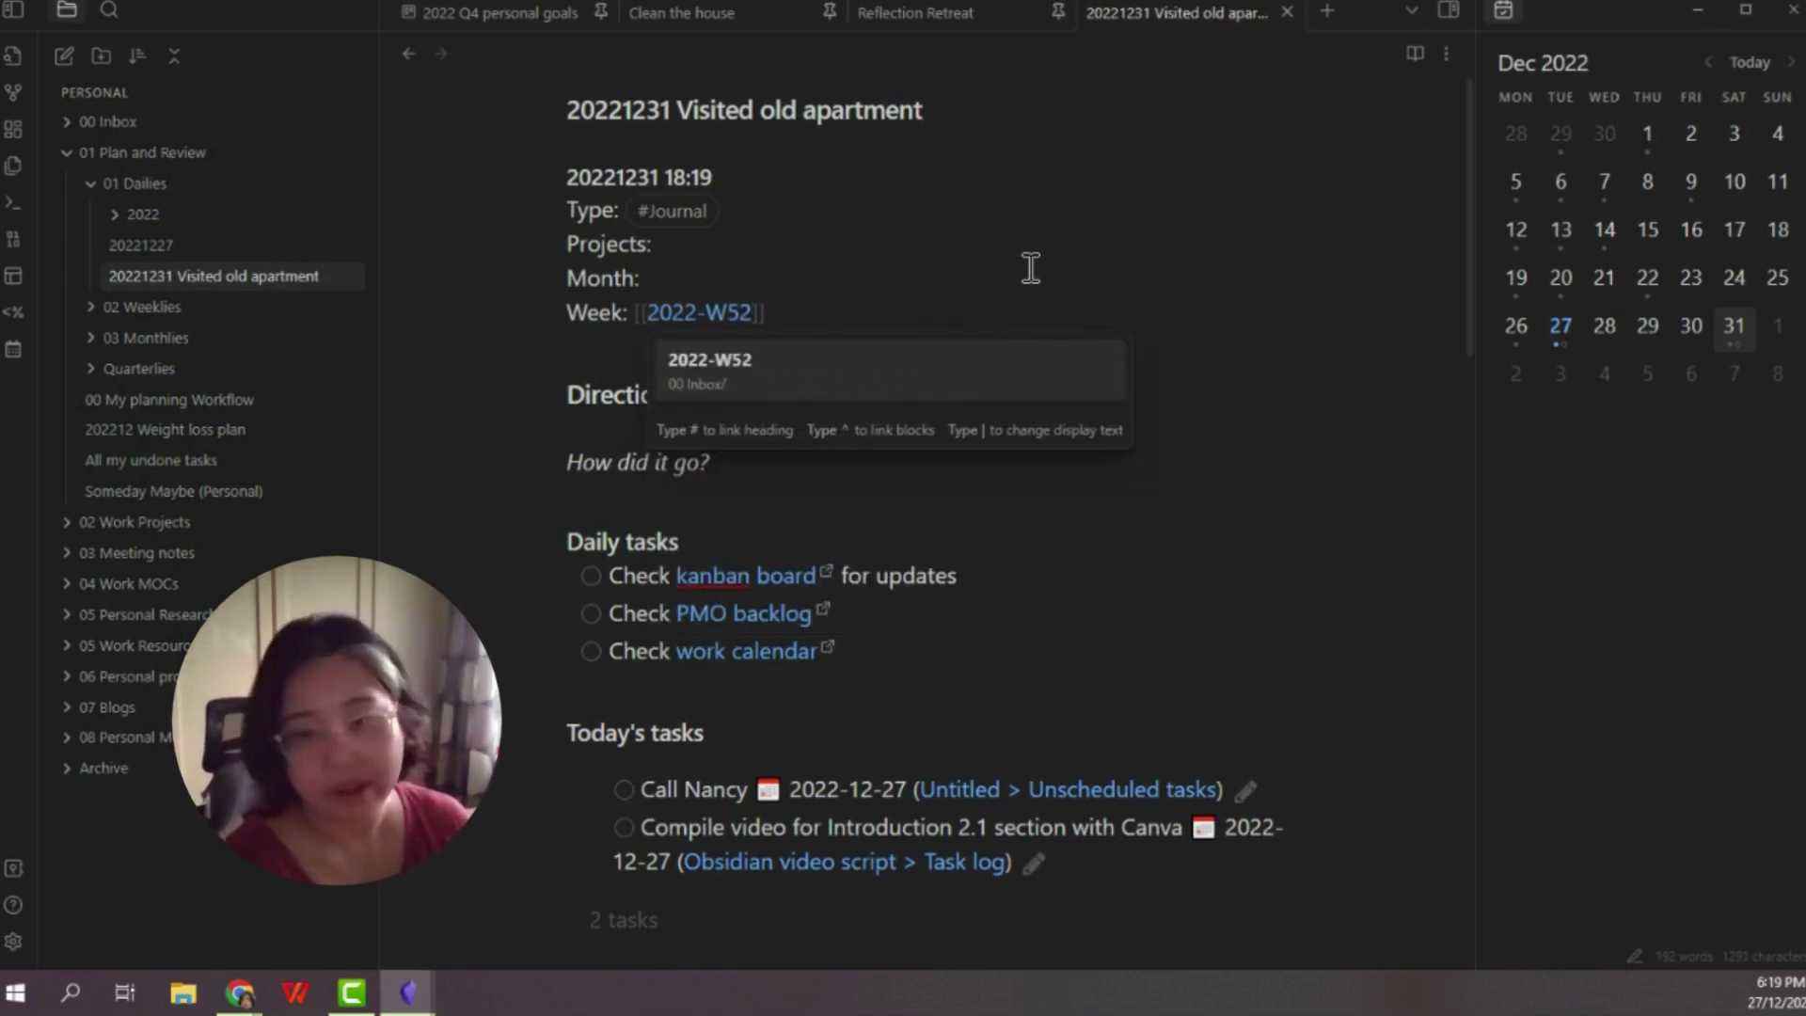
click(1034, 269)
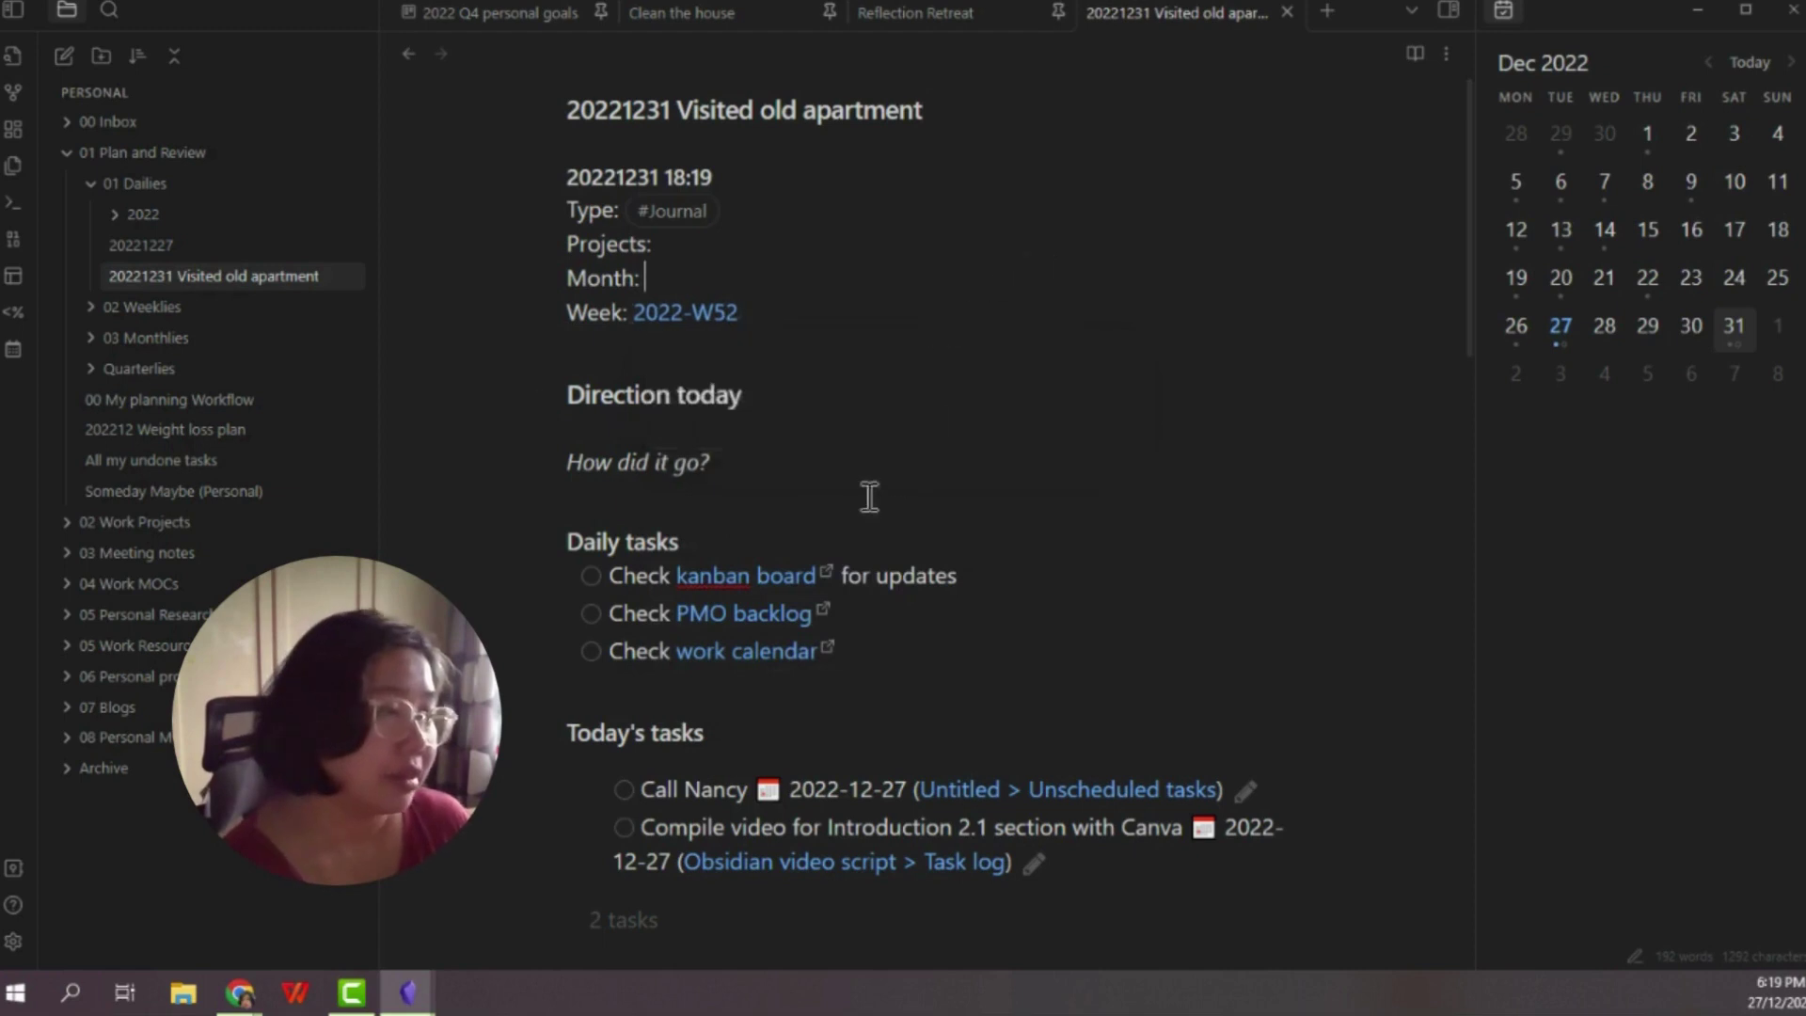
Under Direction today, write 'I would like to take the books from the old apartment back to the new one.'.
click(735, 425)
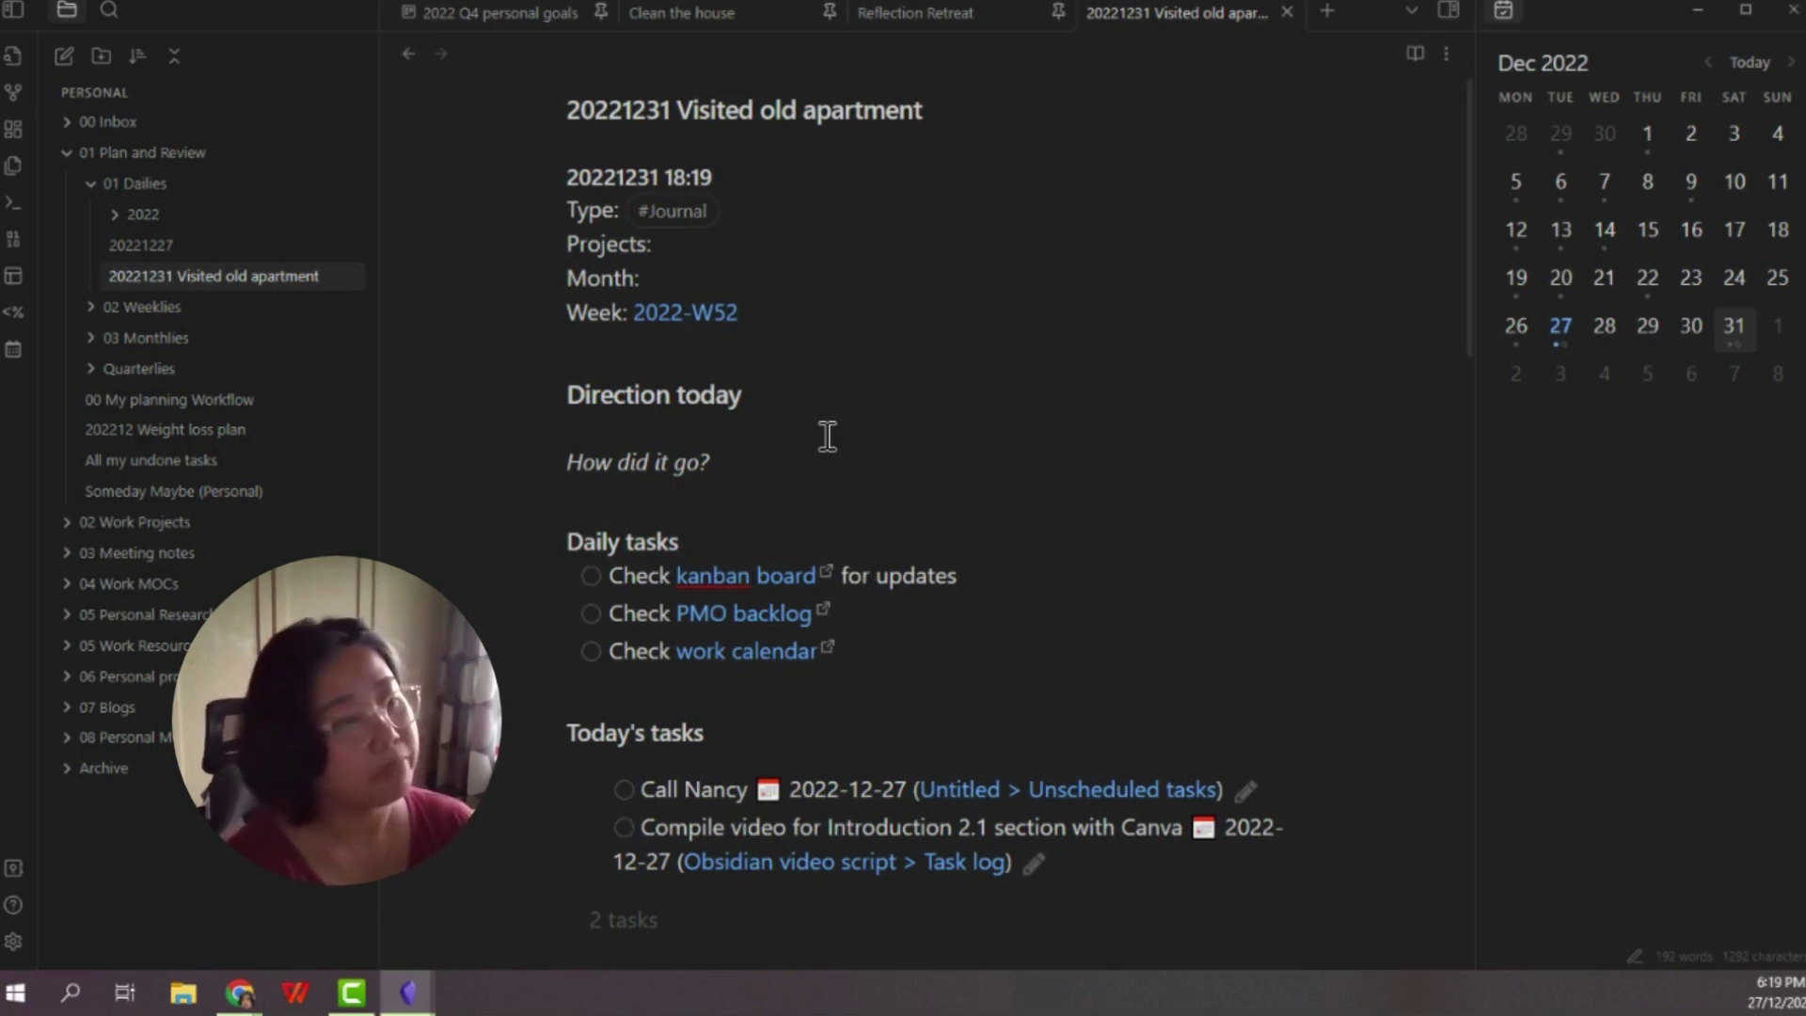
text(I would like to)
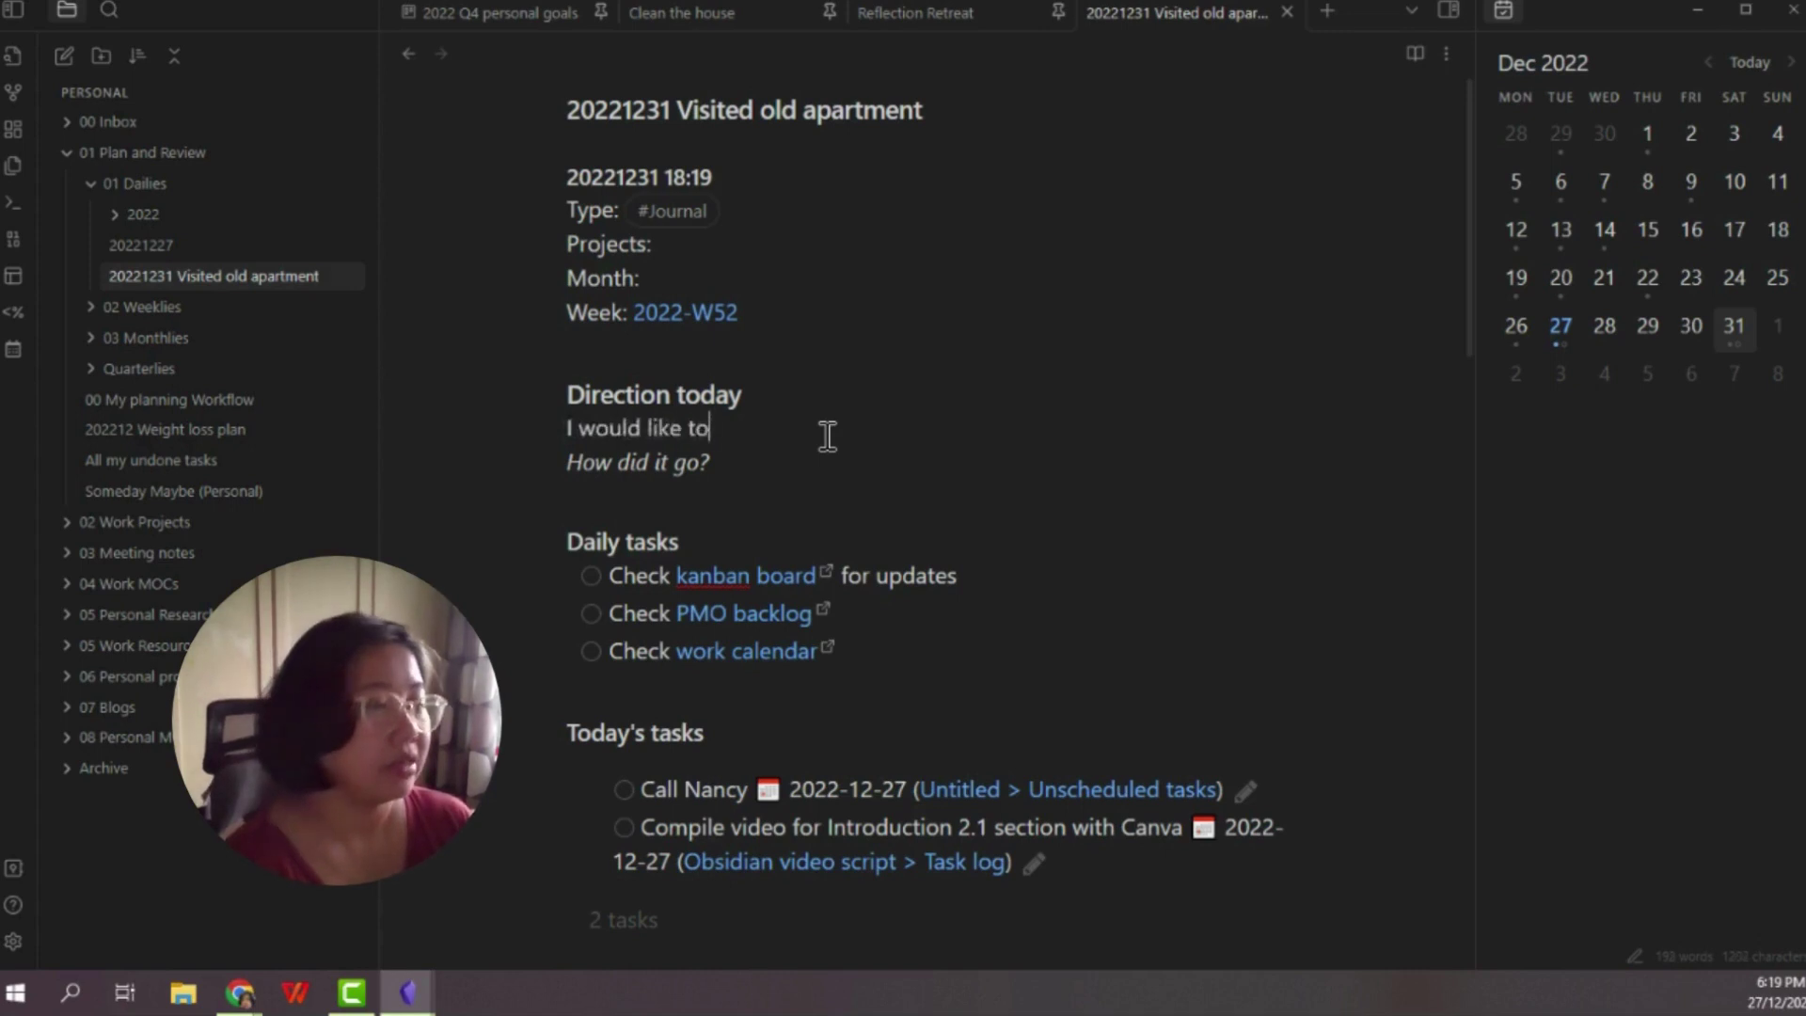
text( take the book)
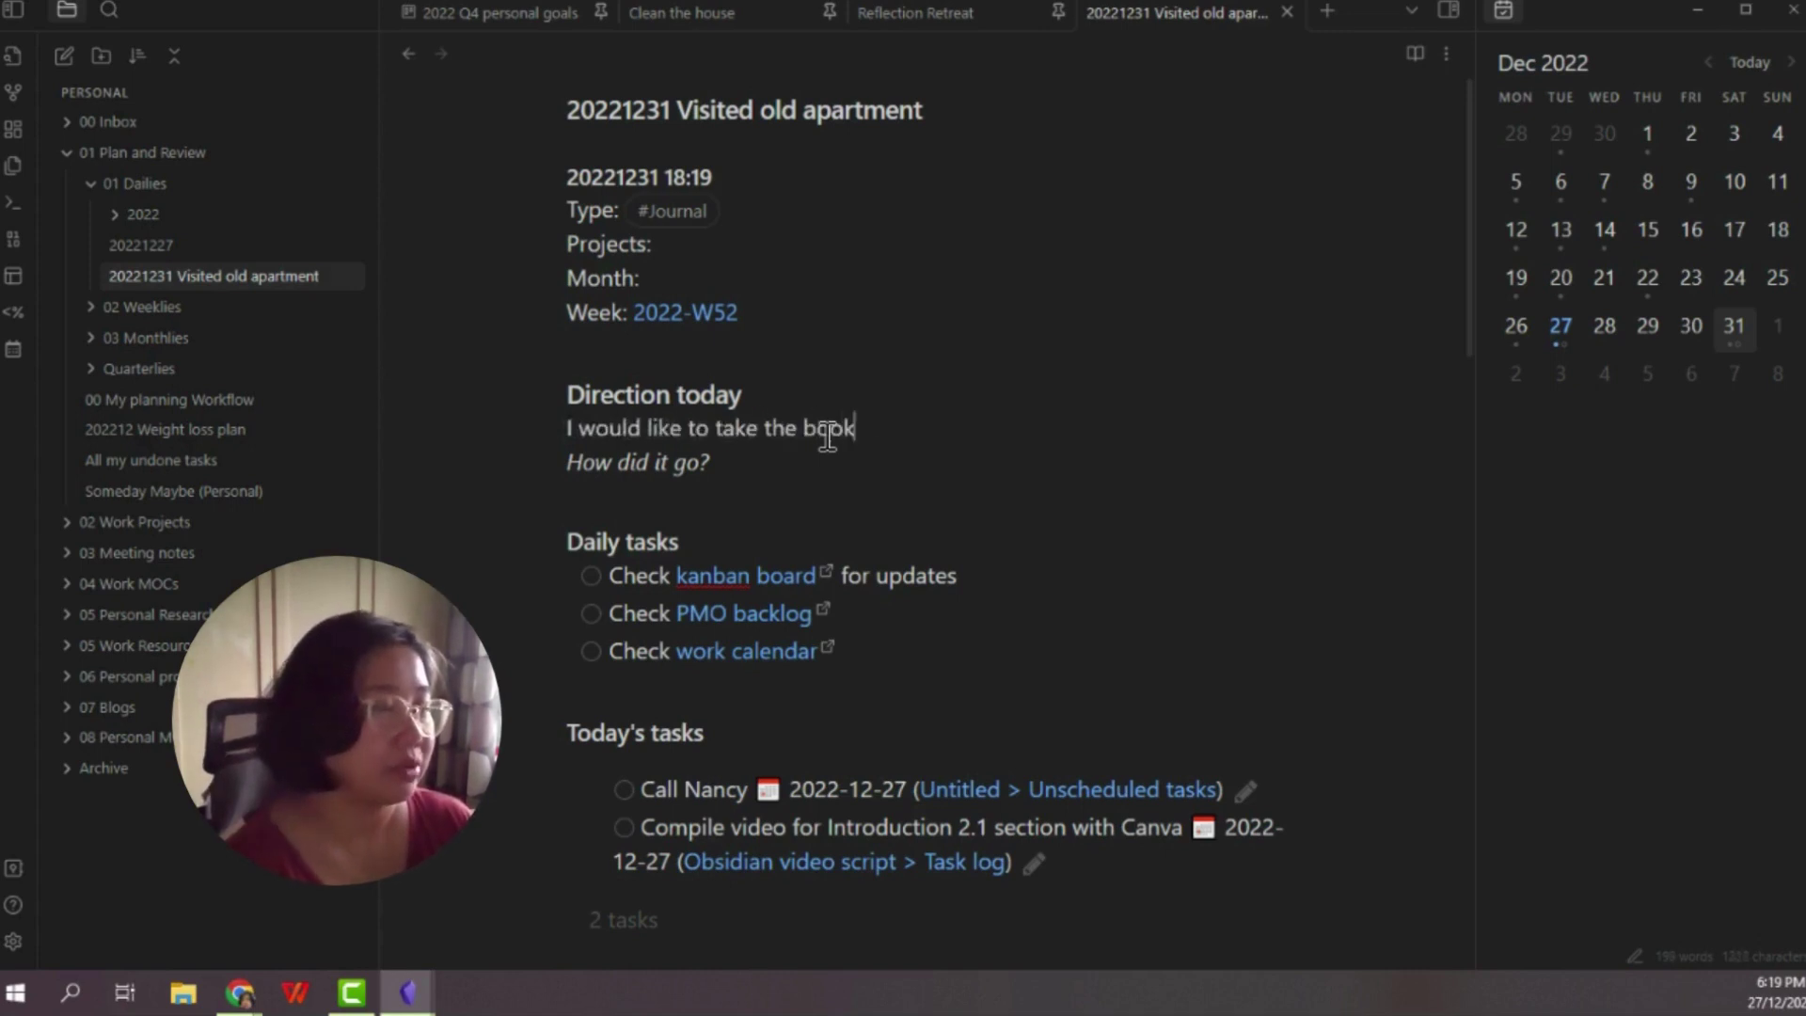
text(s from the old apart)
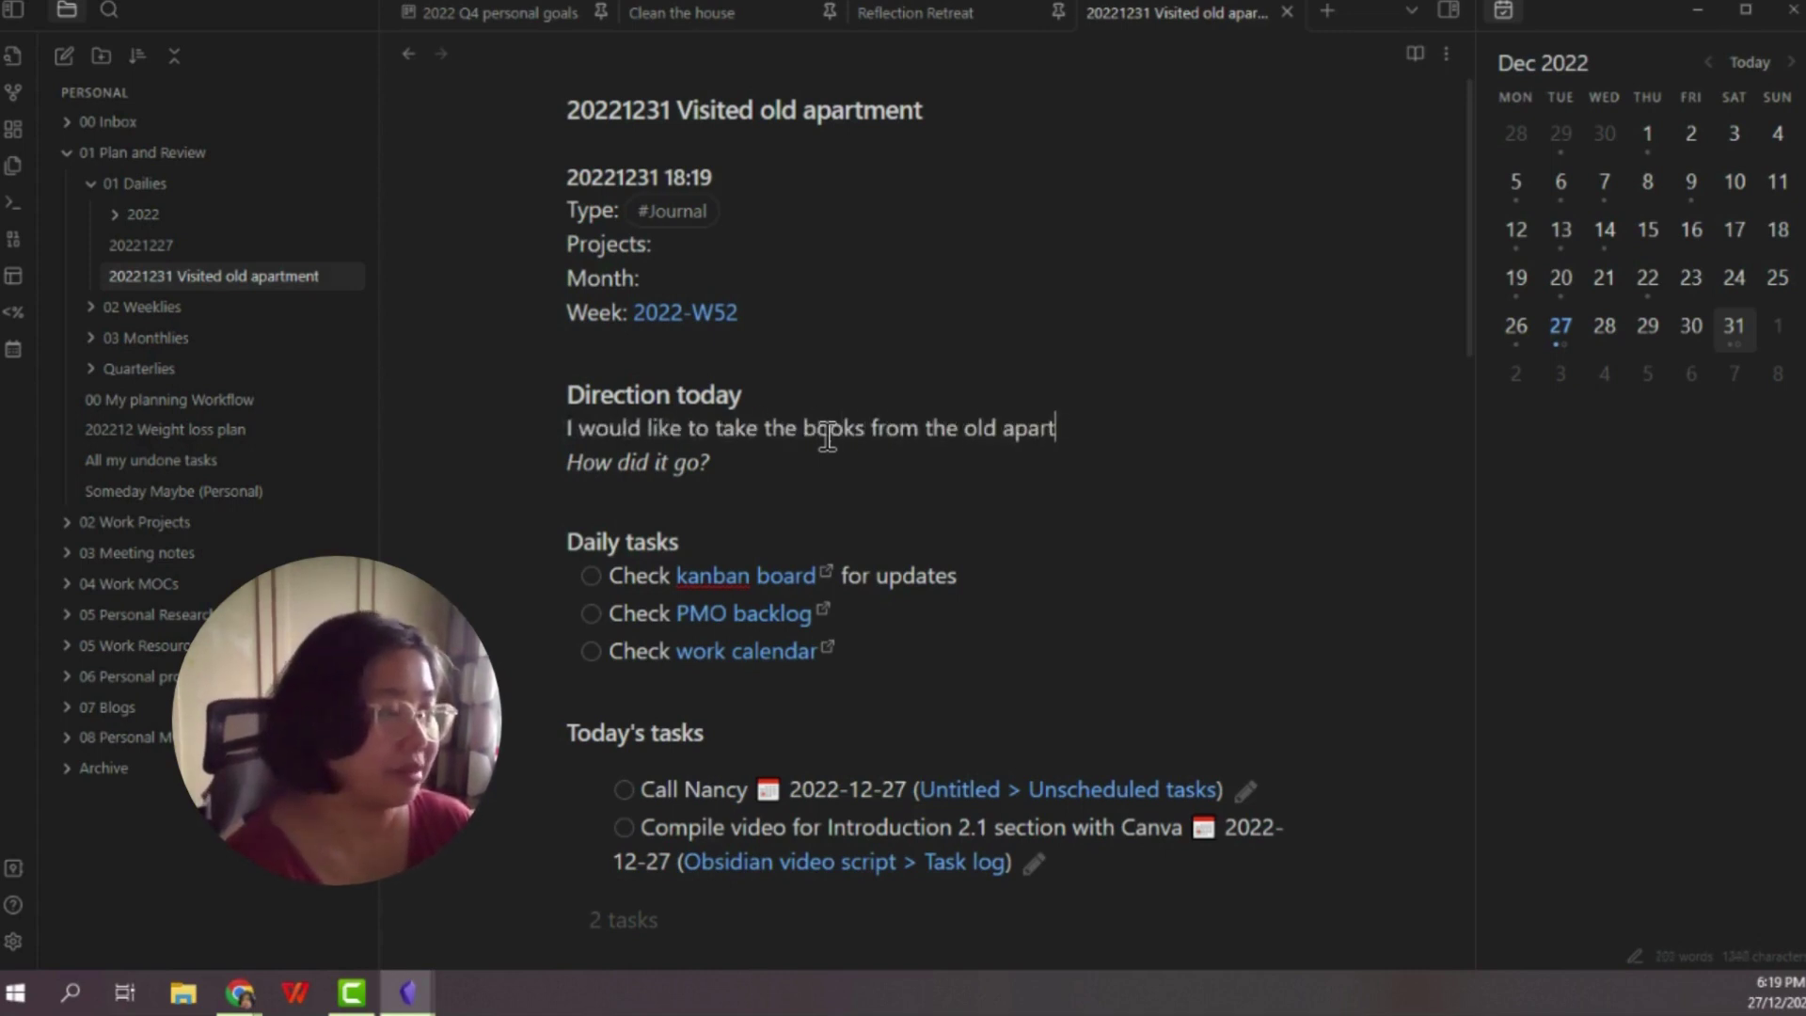
text(ment back to t)
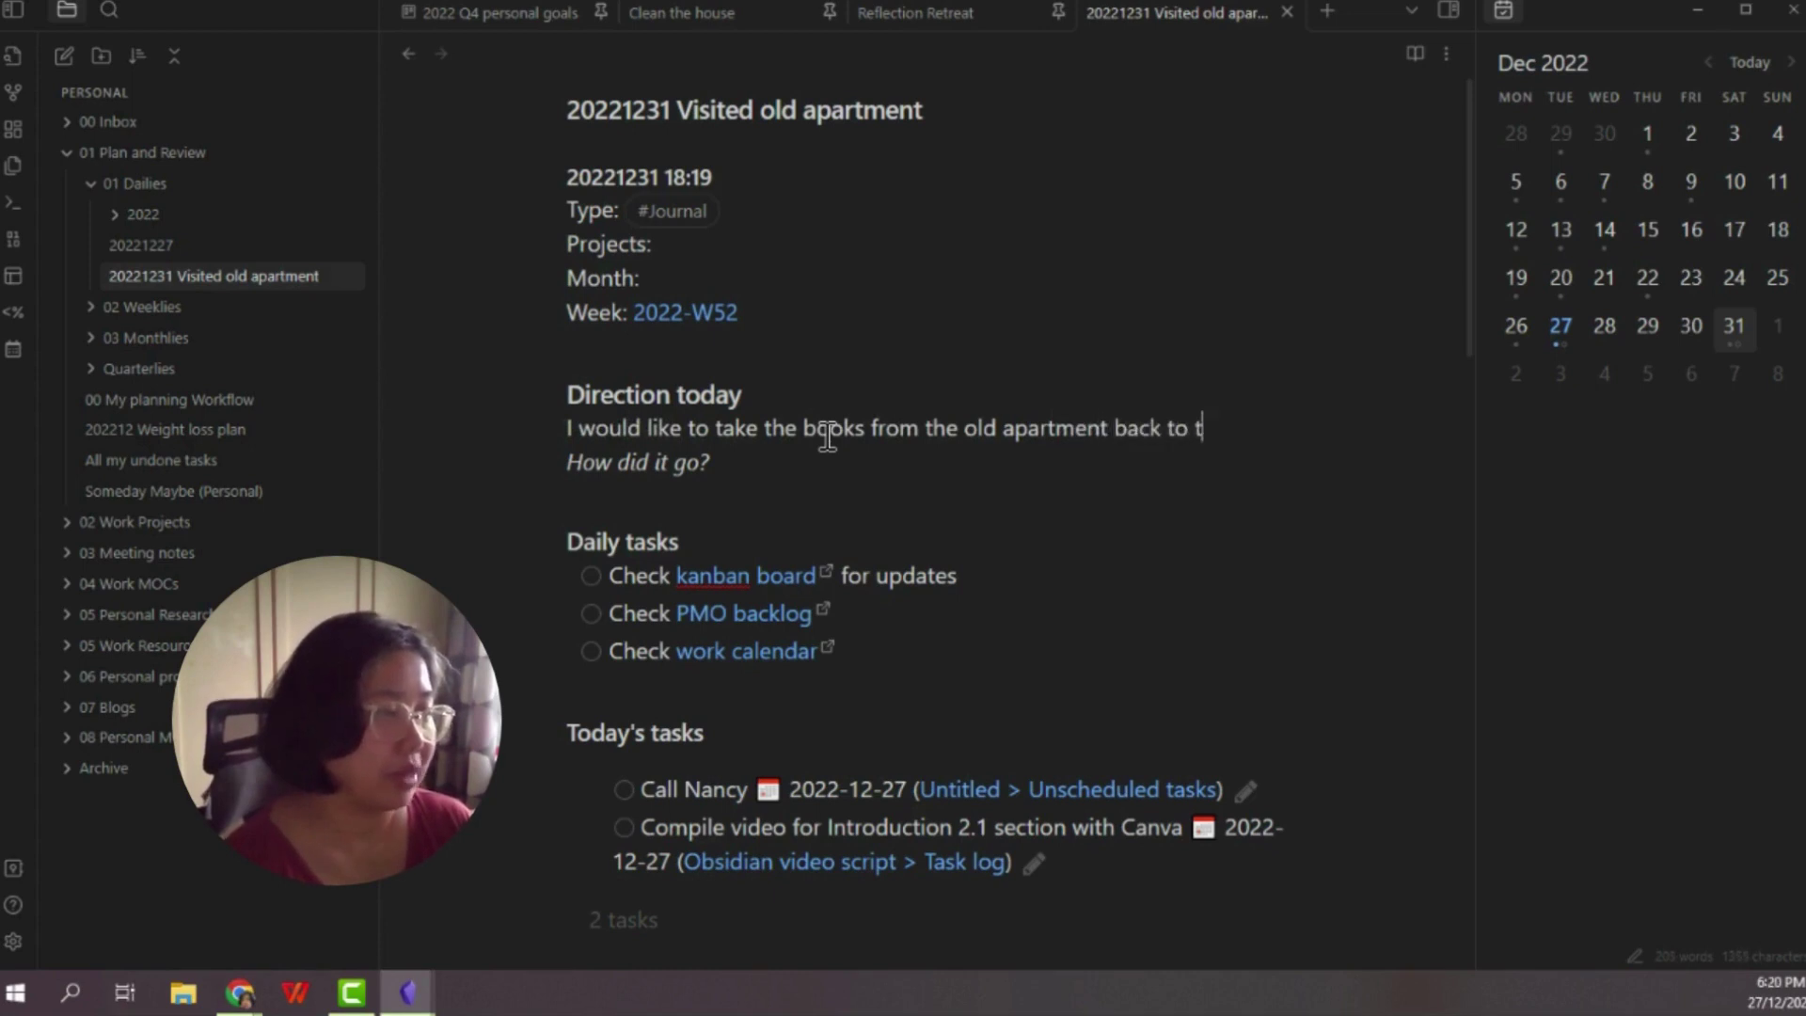
text(he new one.)
key(Return)
Below How did it go?, write 'I procrastinated until 4pm but at least I went.'.
key(Down)
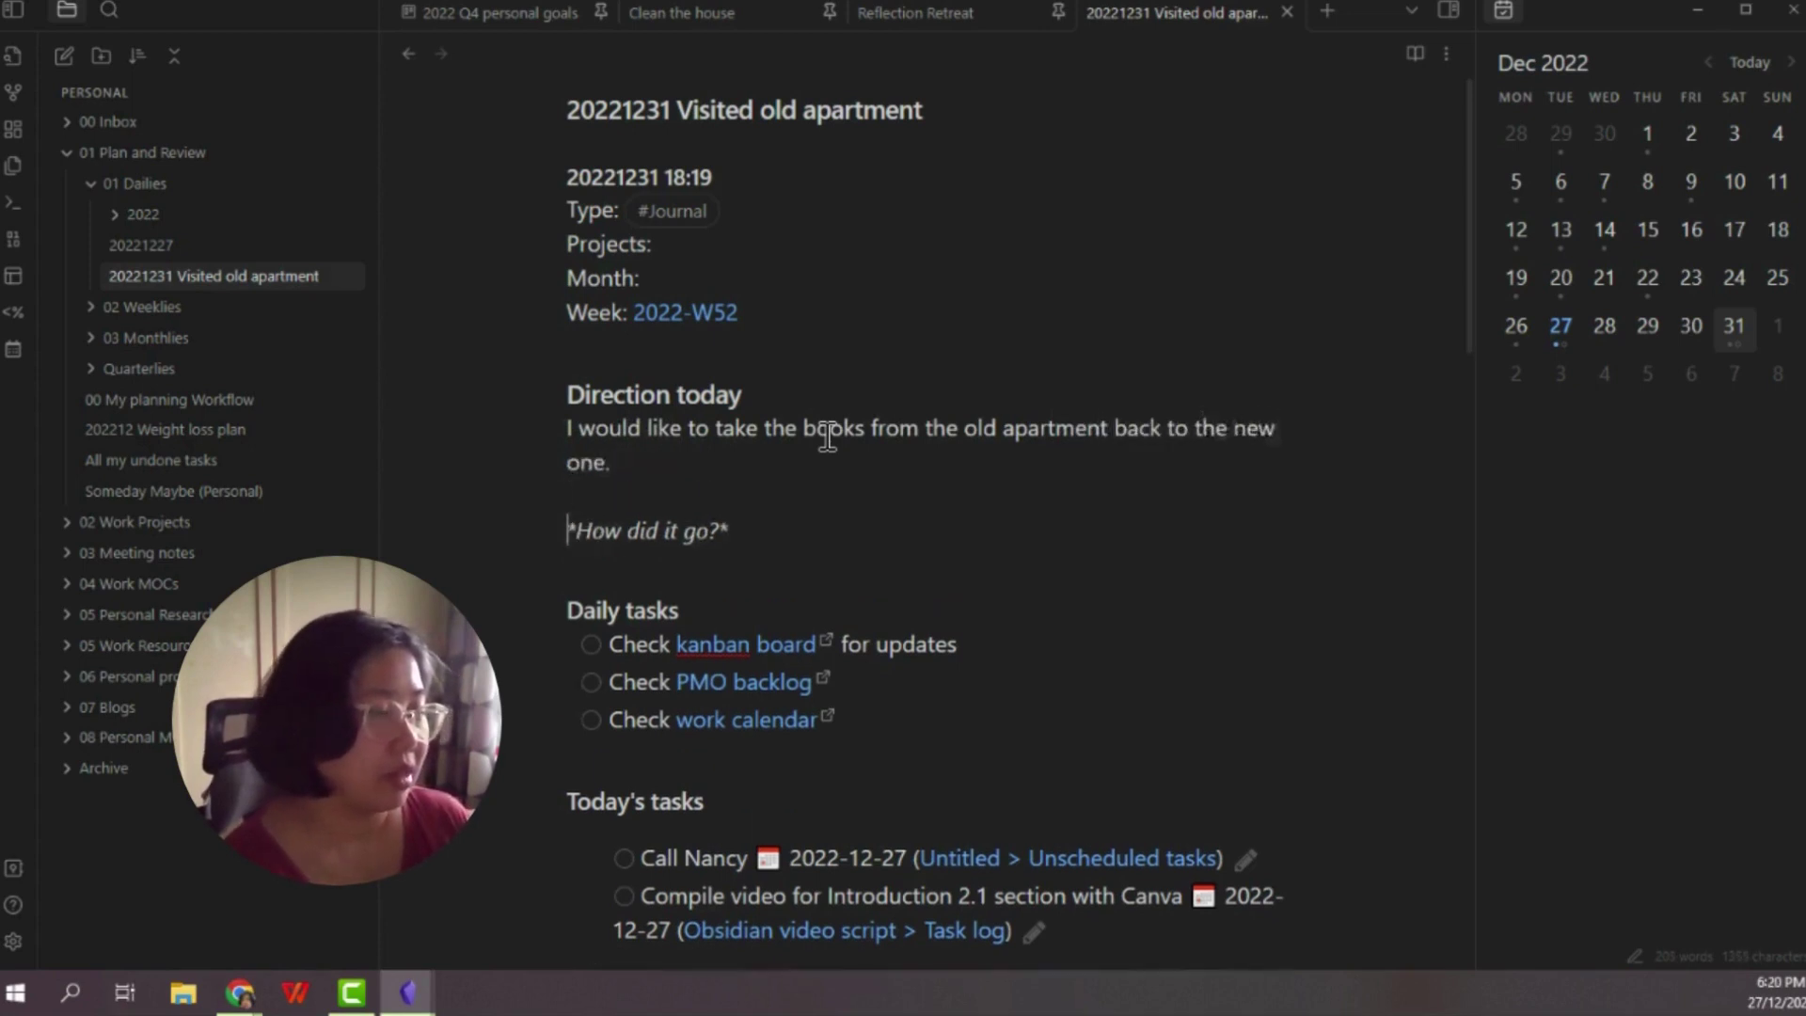
key(Down)
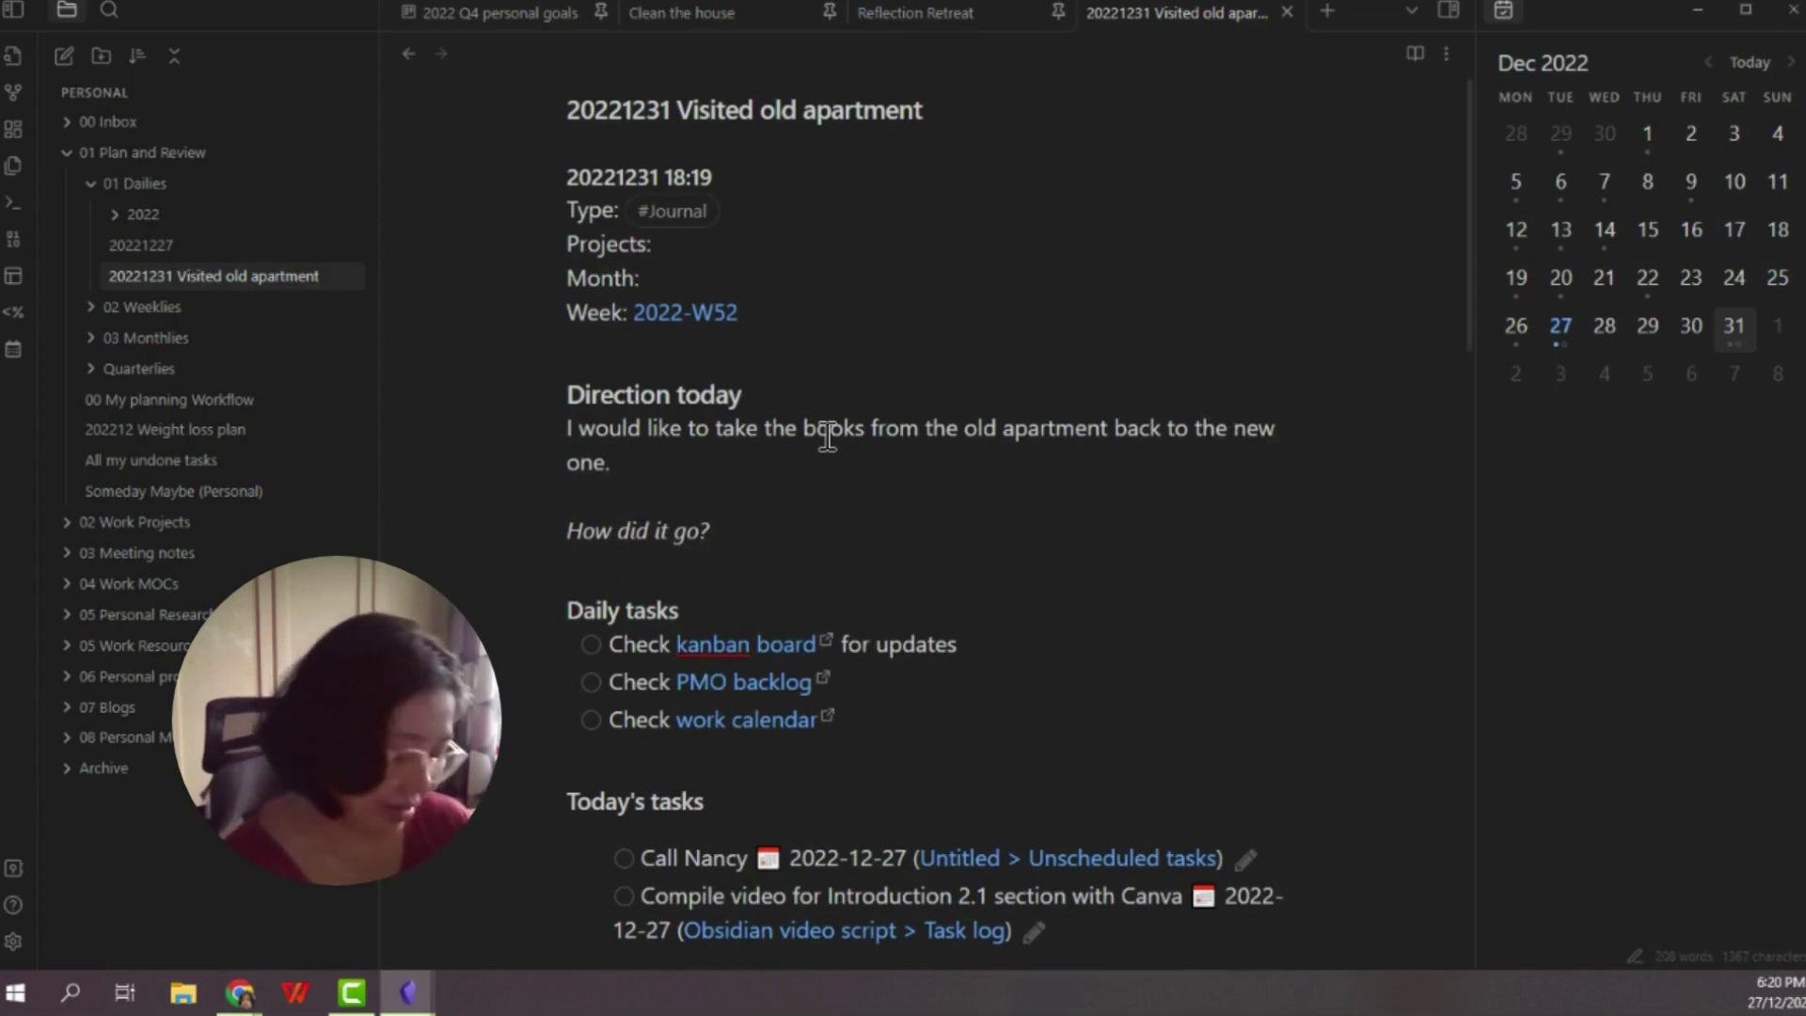
text(I procrastinat)
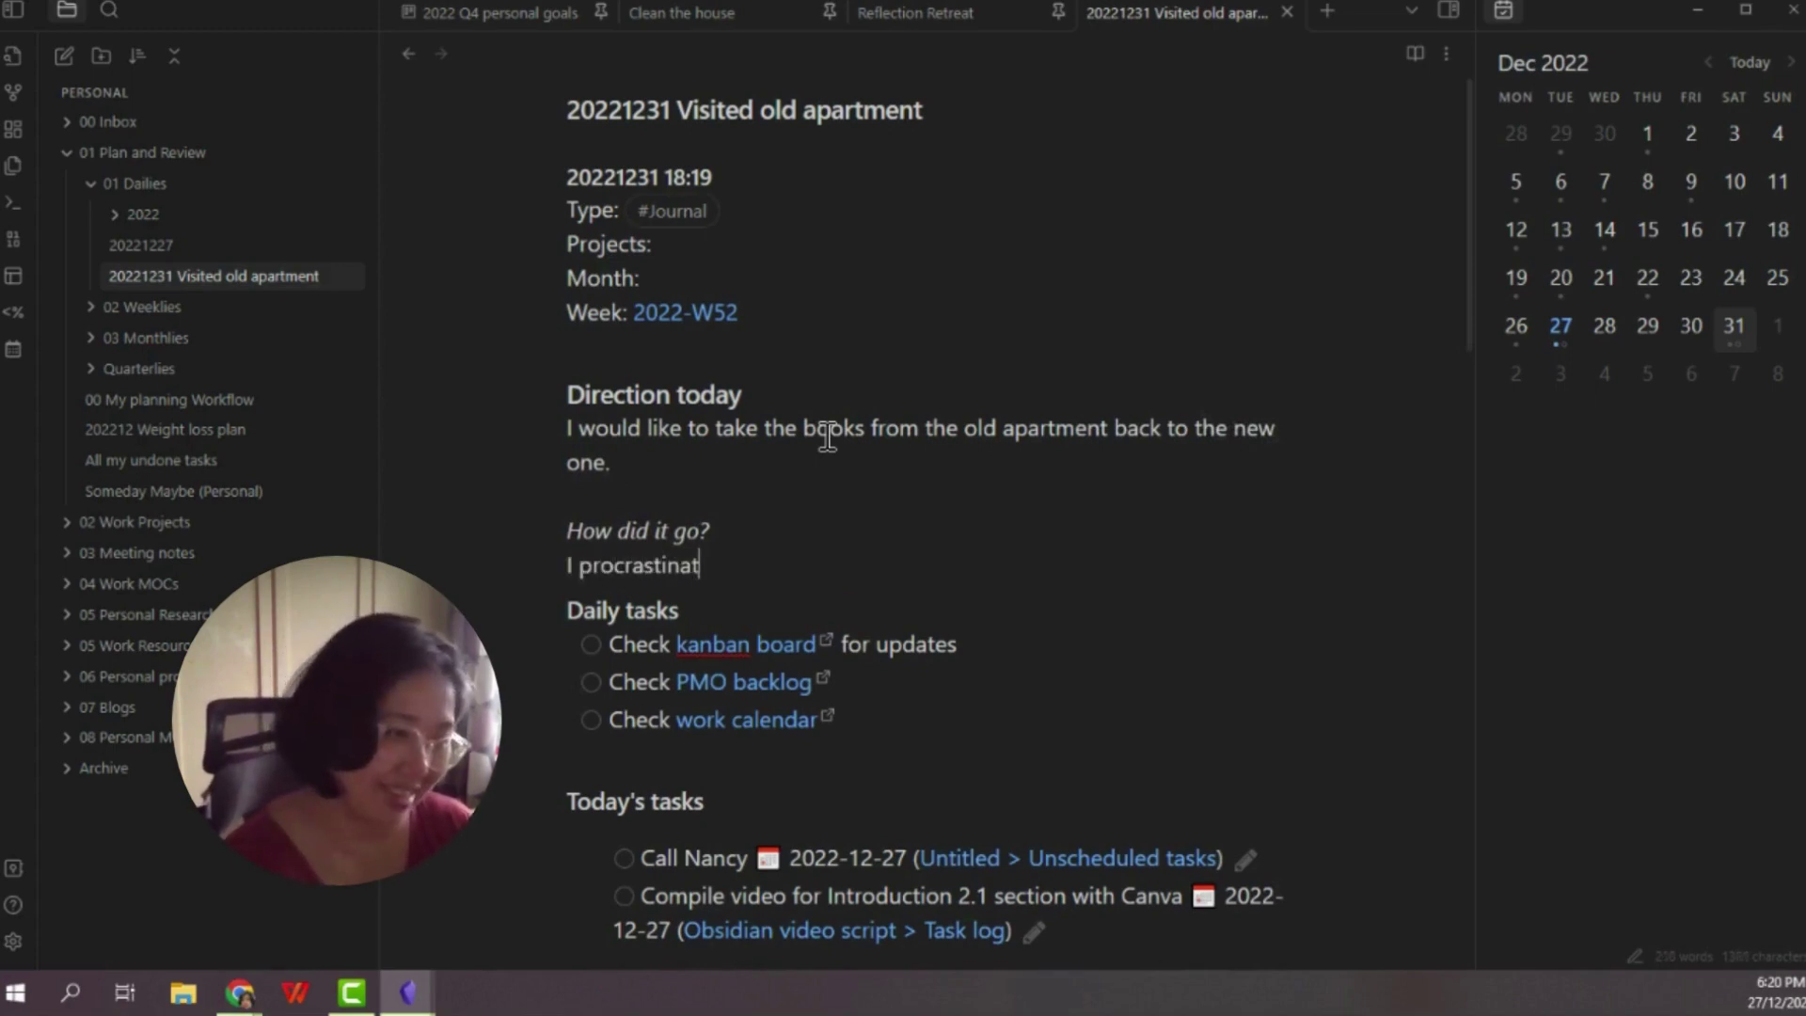
text(ed until 4pm )
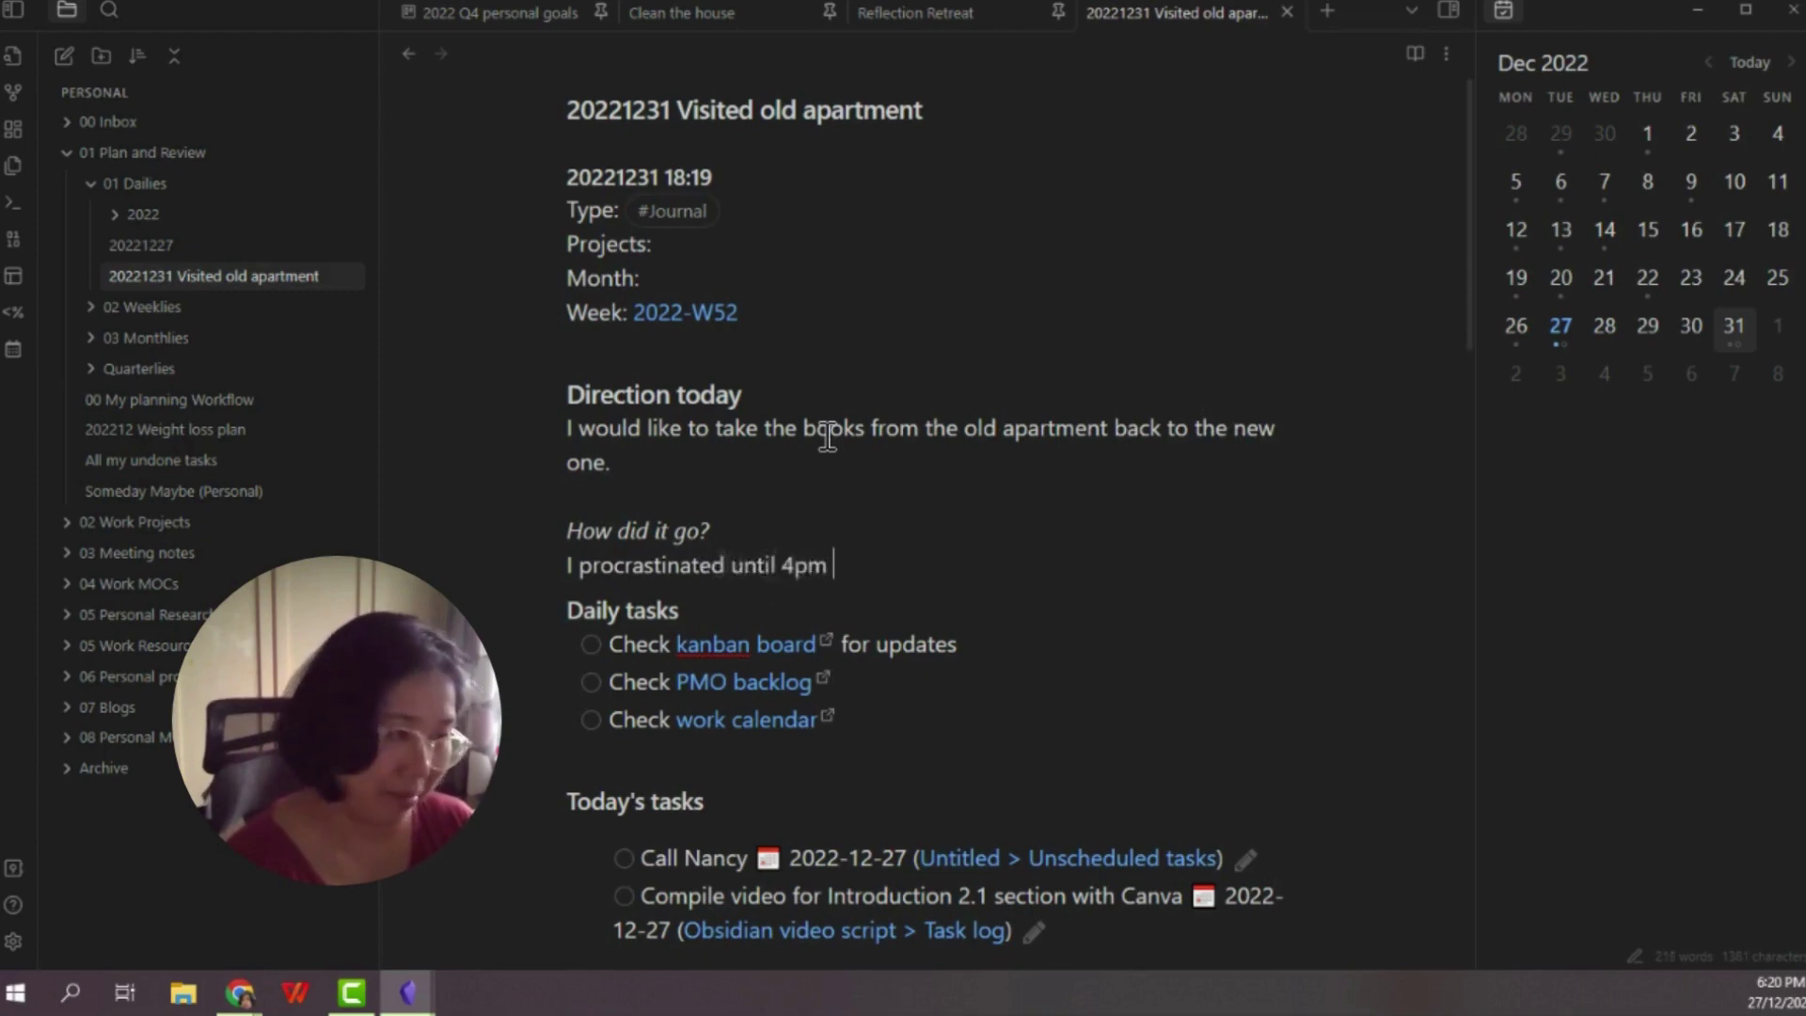
text(but at least I w)
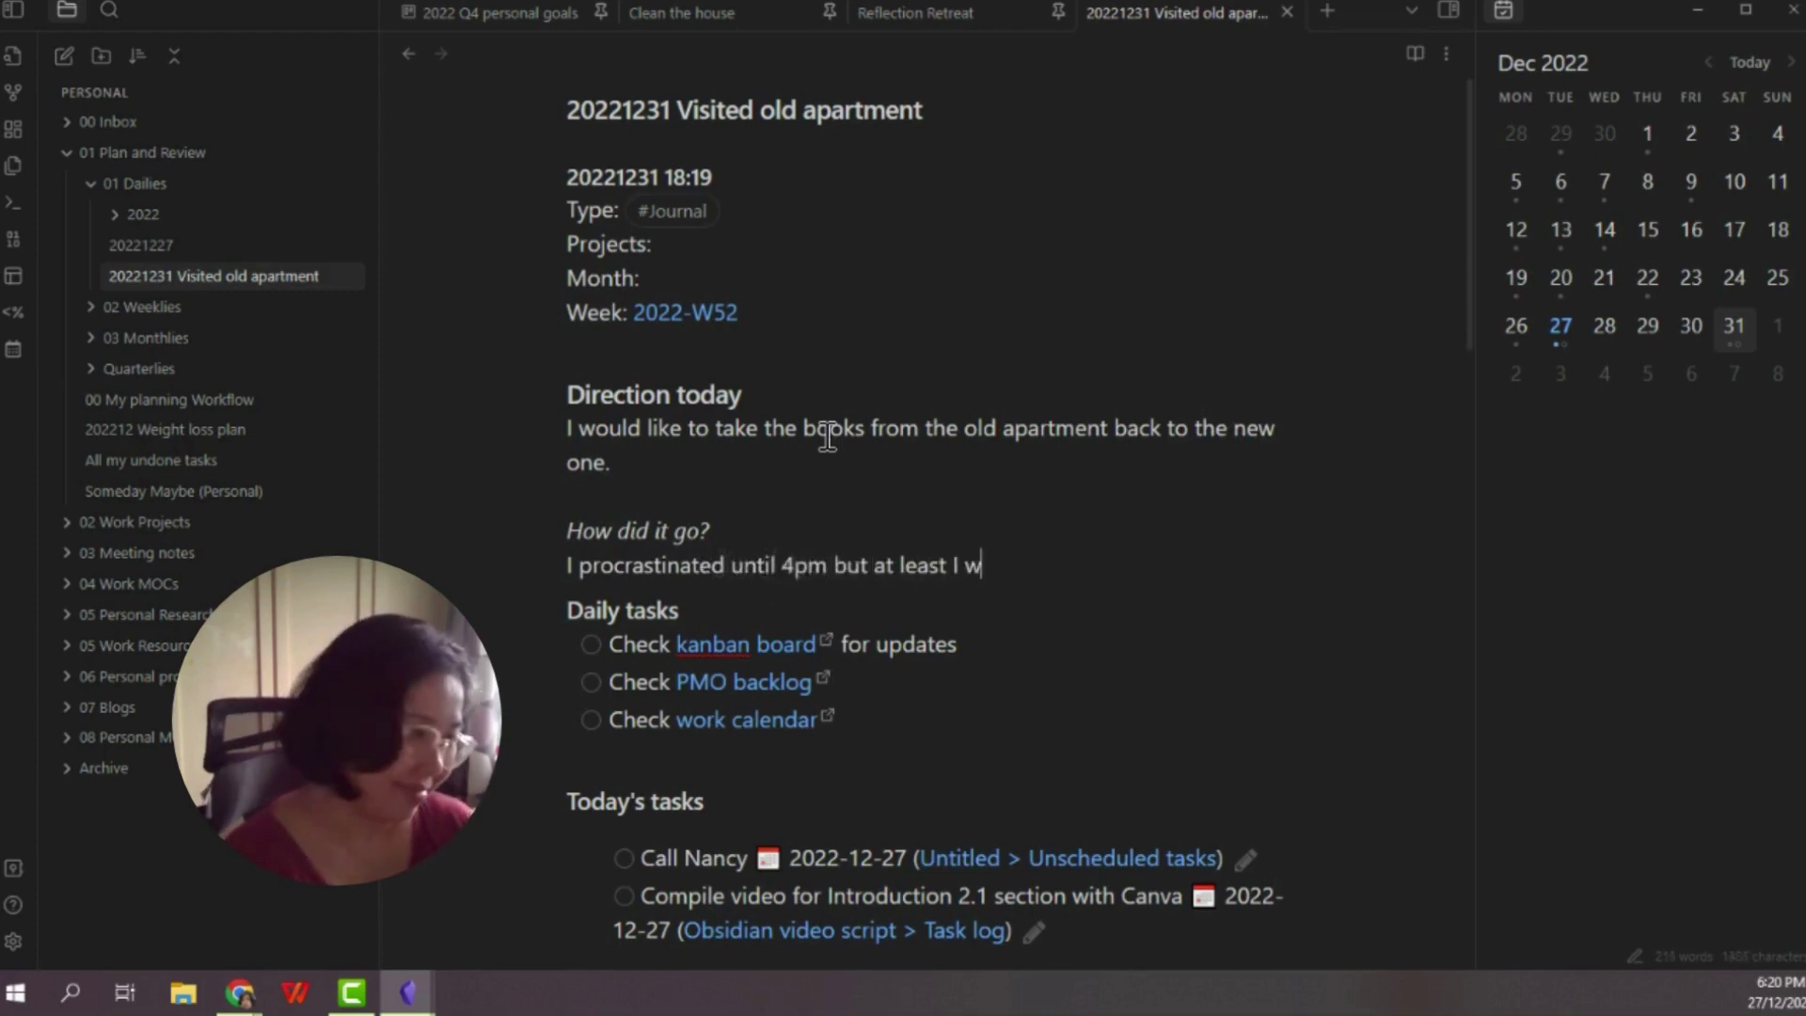
text(ent.)
key(Return)
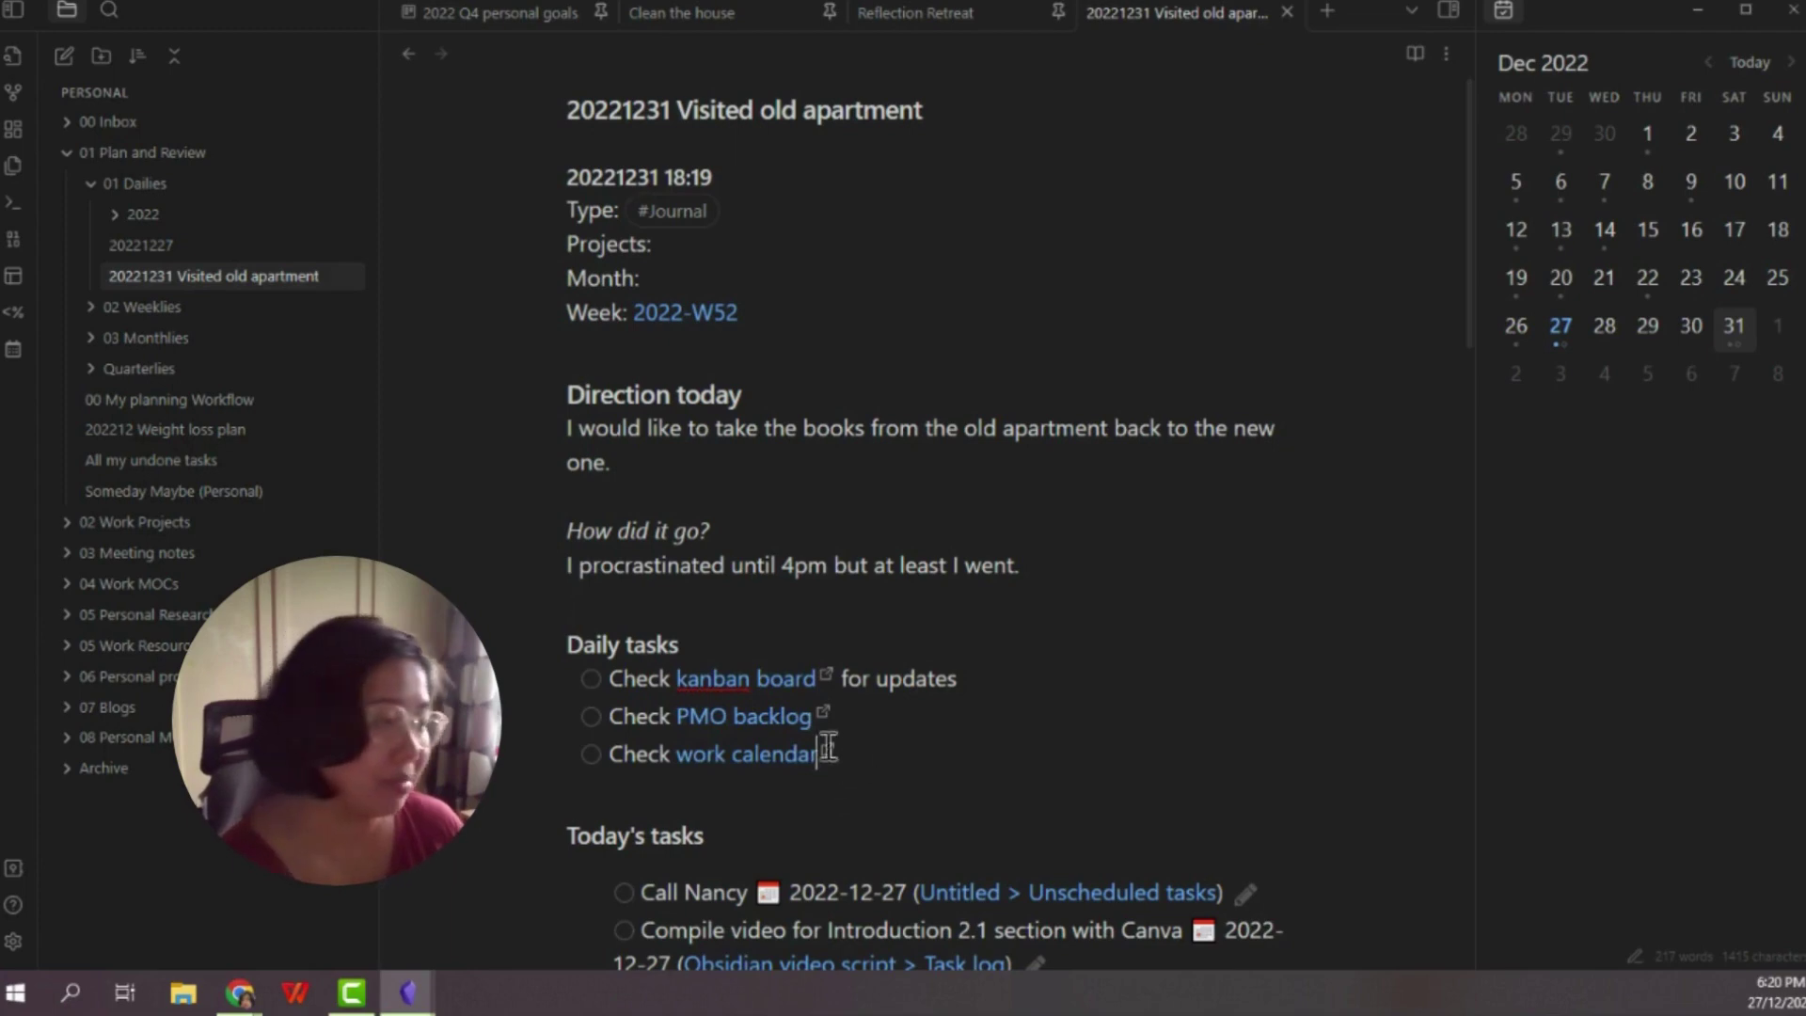
Select the Daily tasks heading with its three check items and delete them.
drag(826, 749, 577, 649)
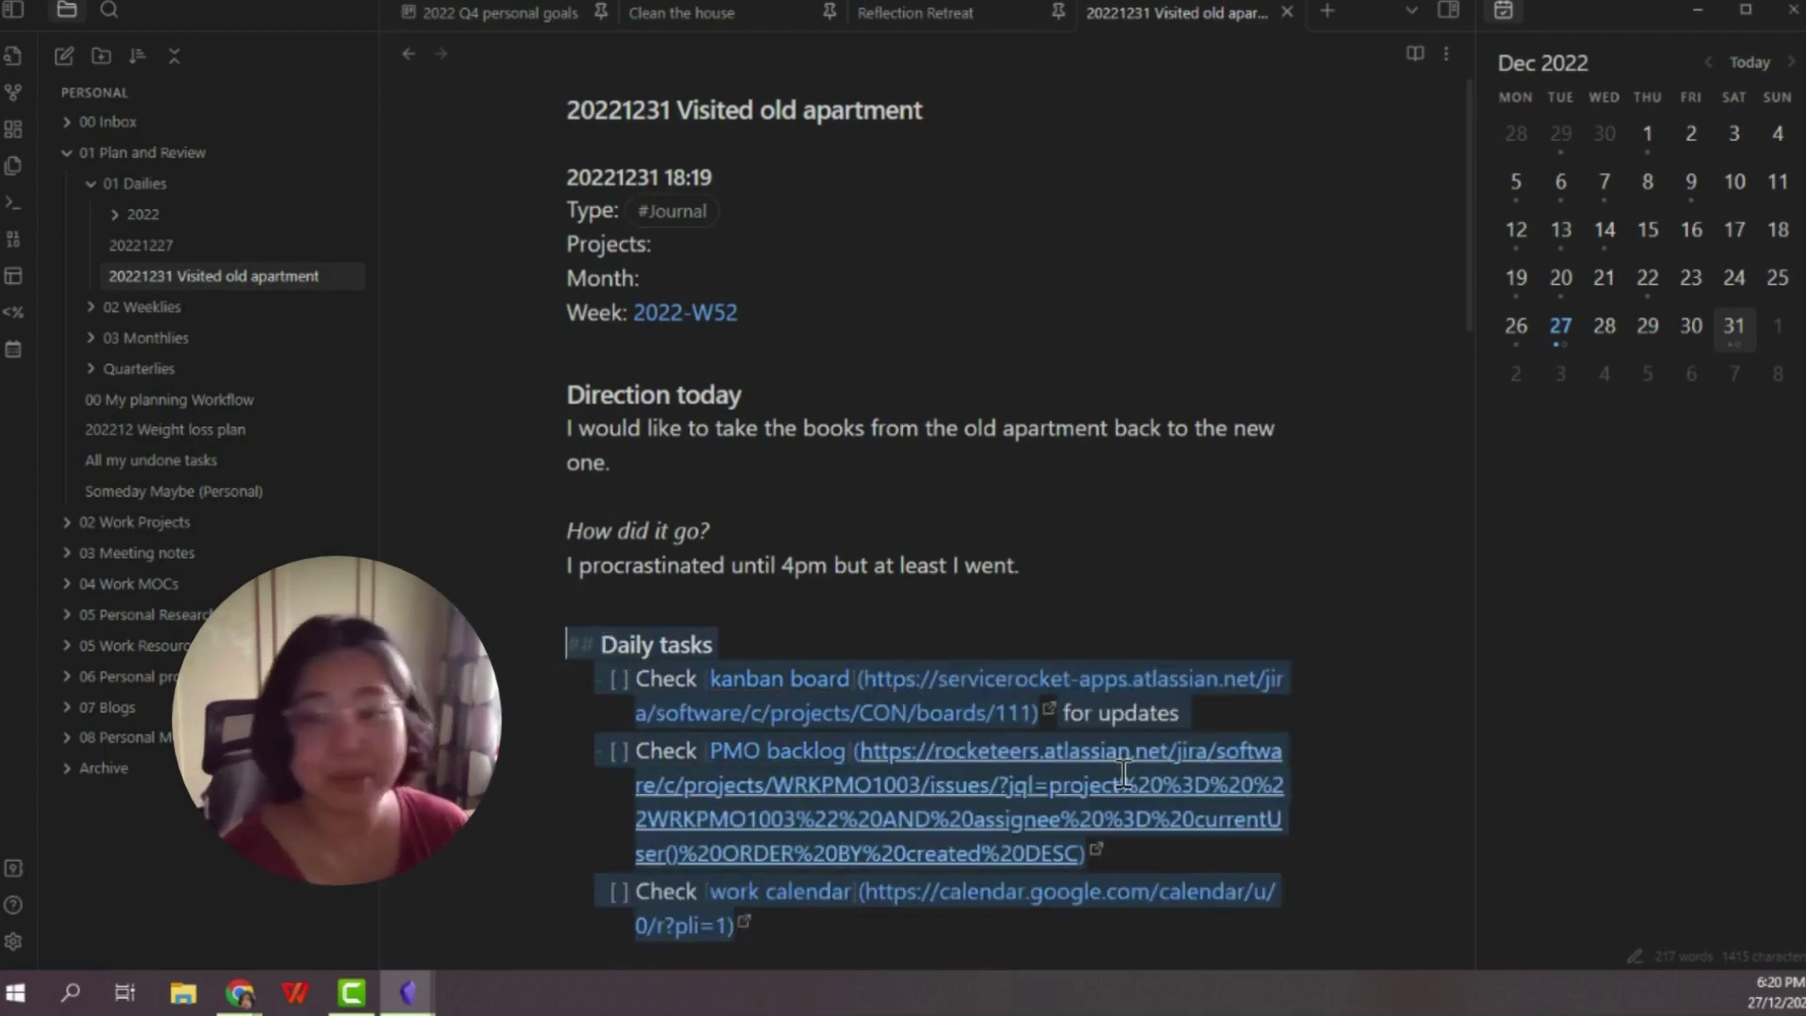
key(ctrl+v)
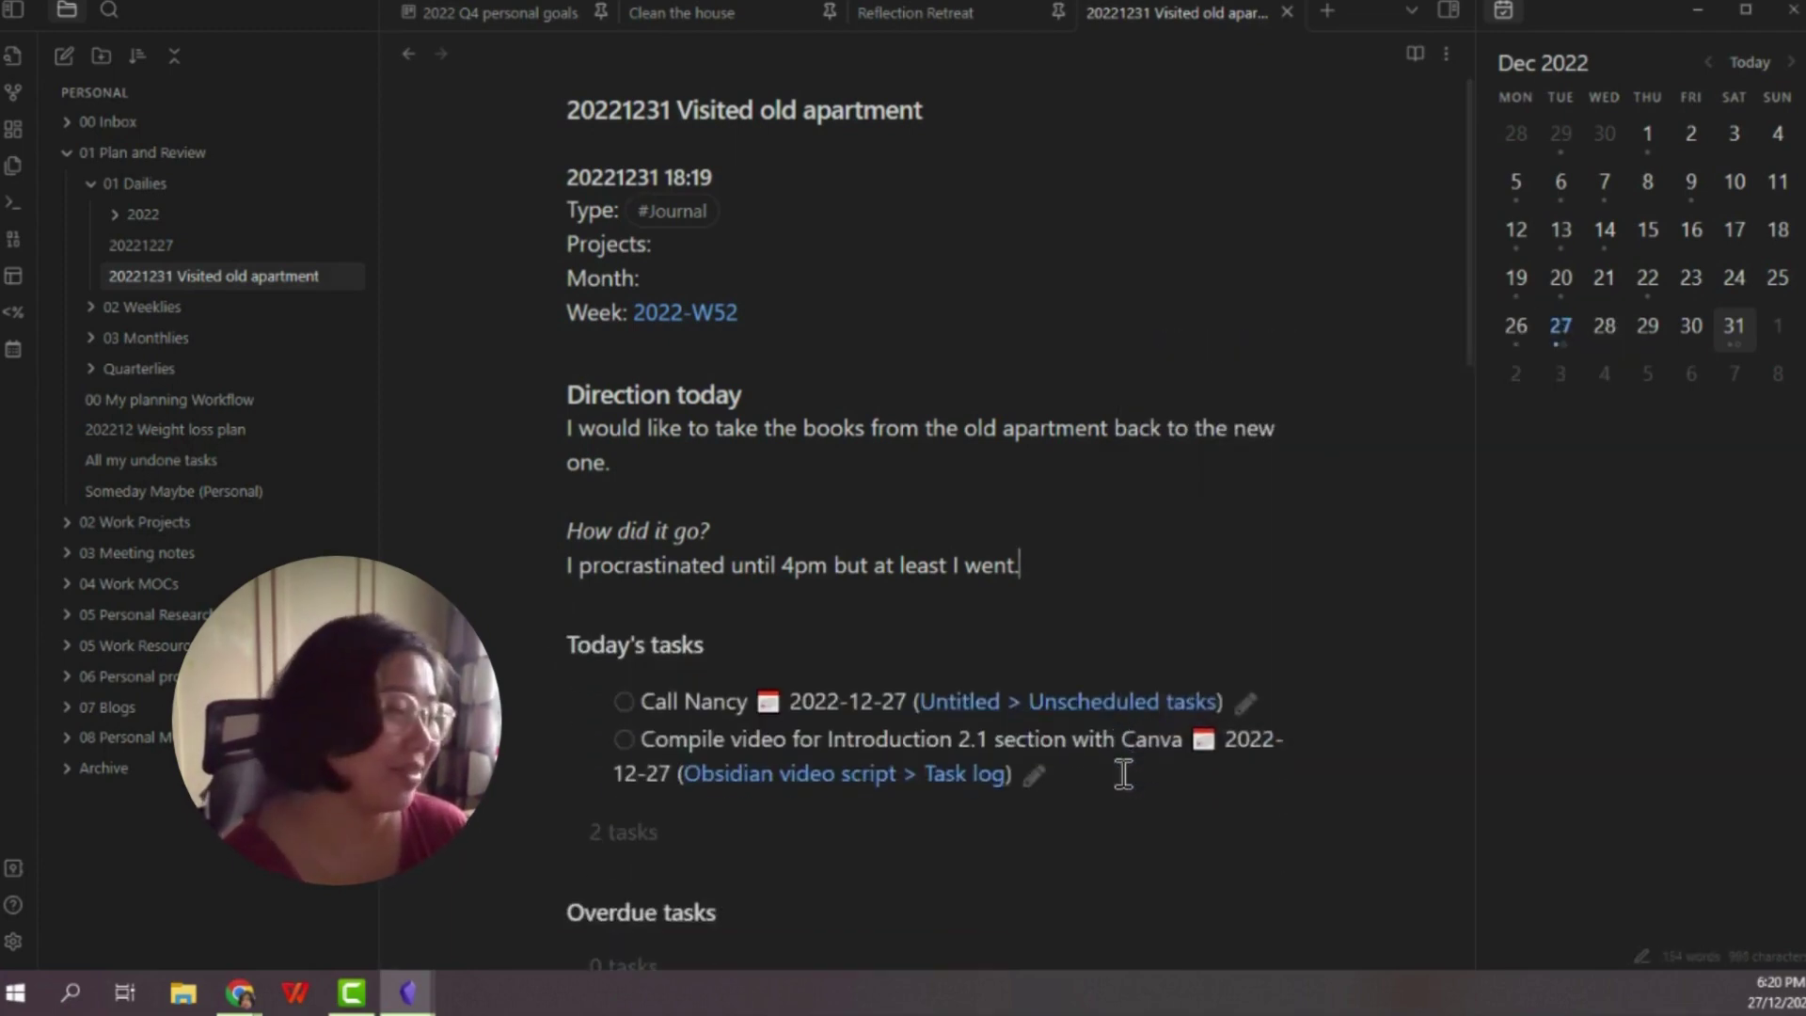
scroll(842, 641, down, 1)
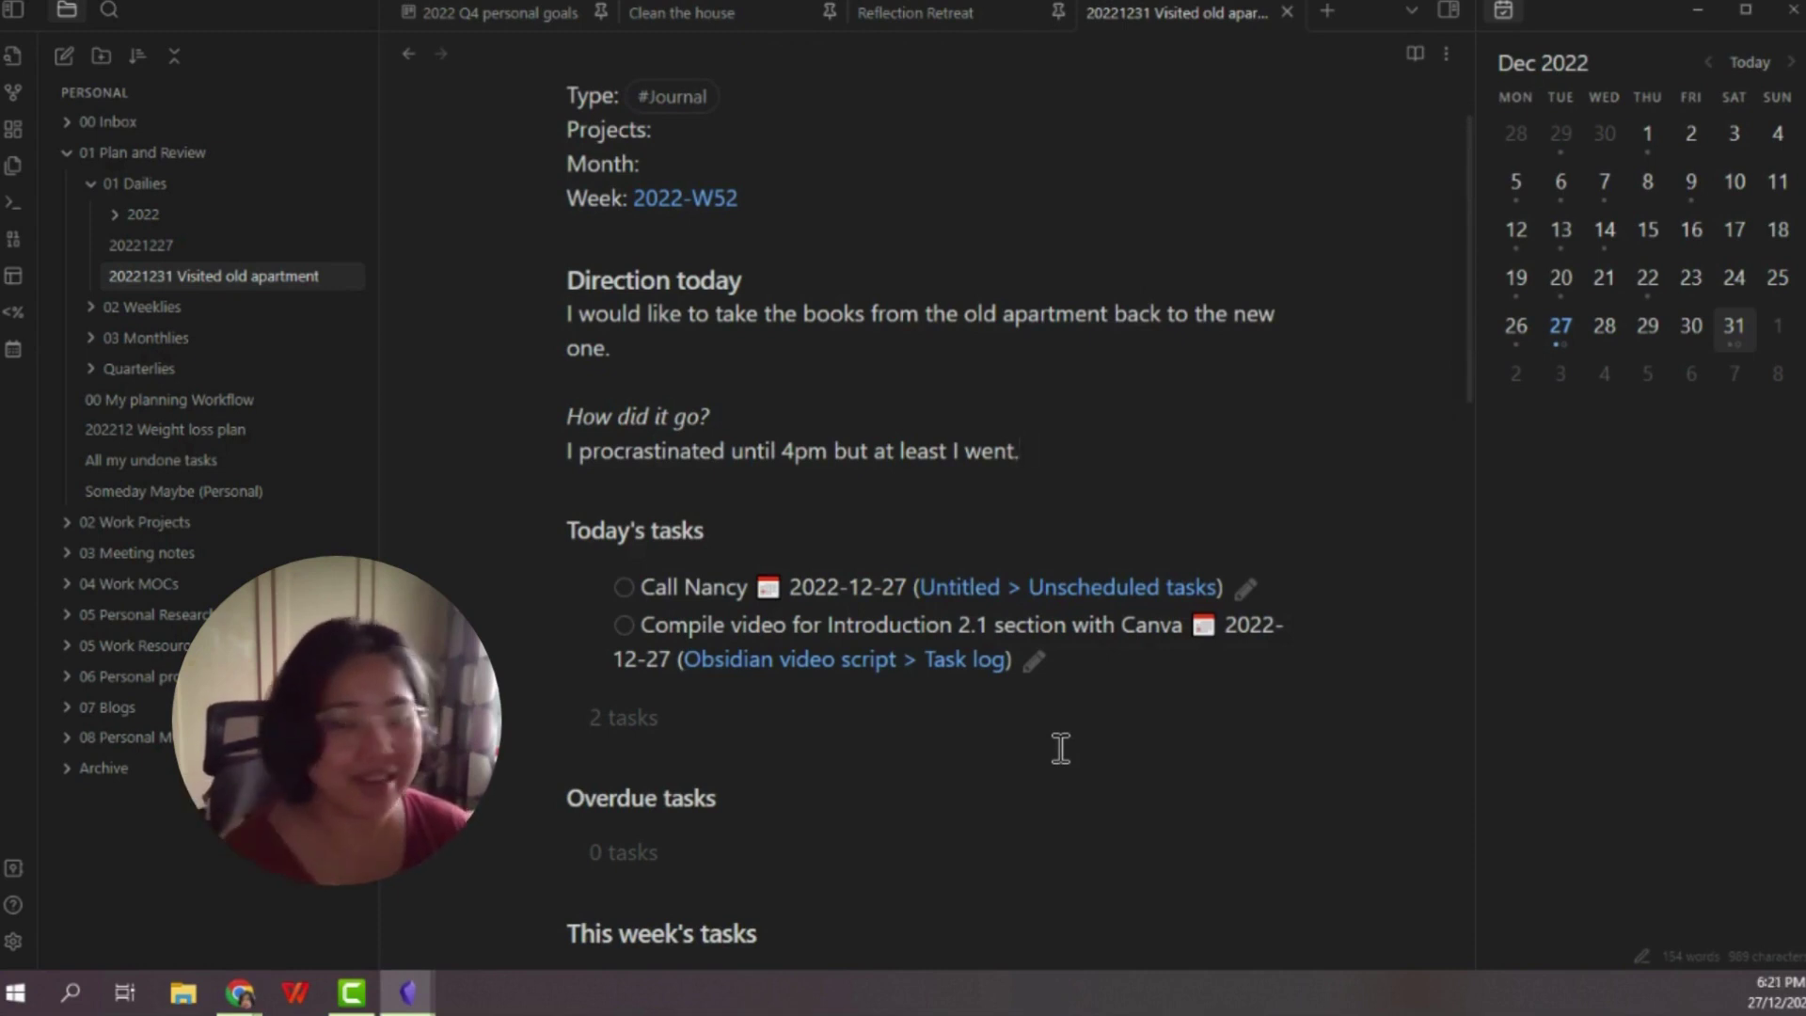
click(838, 514)
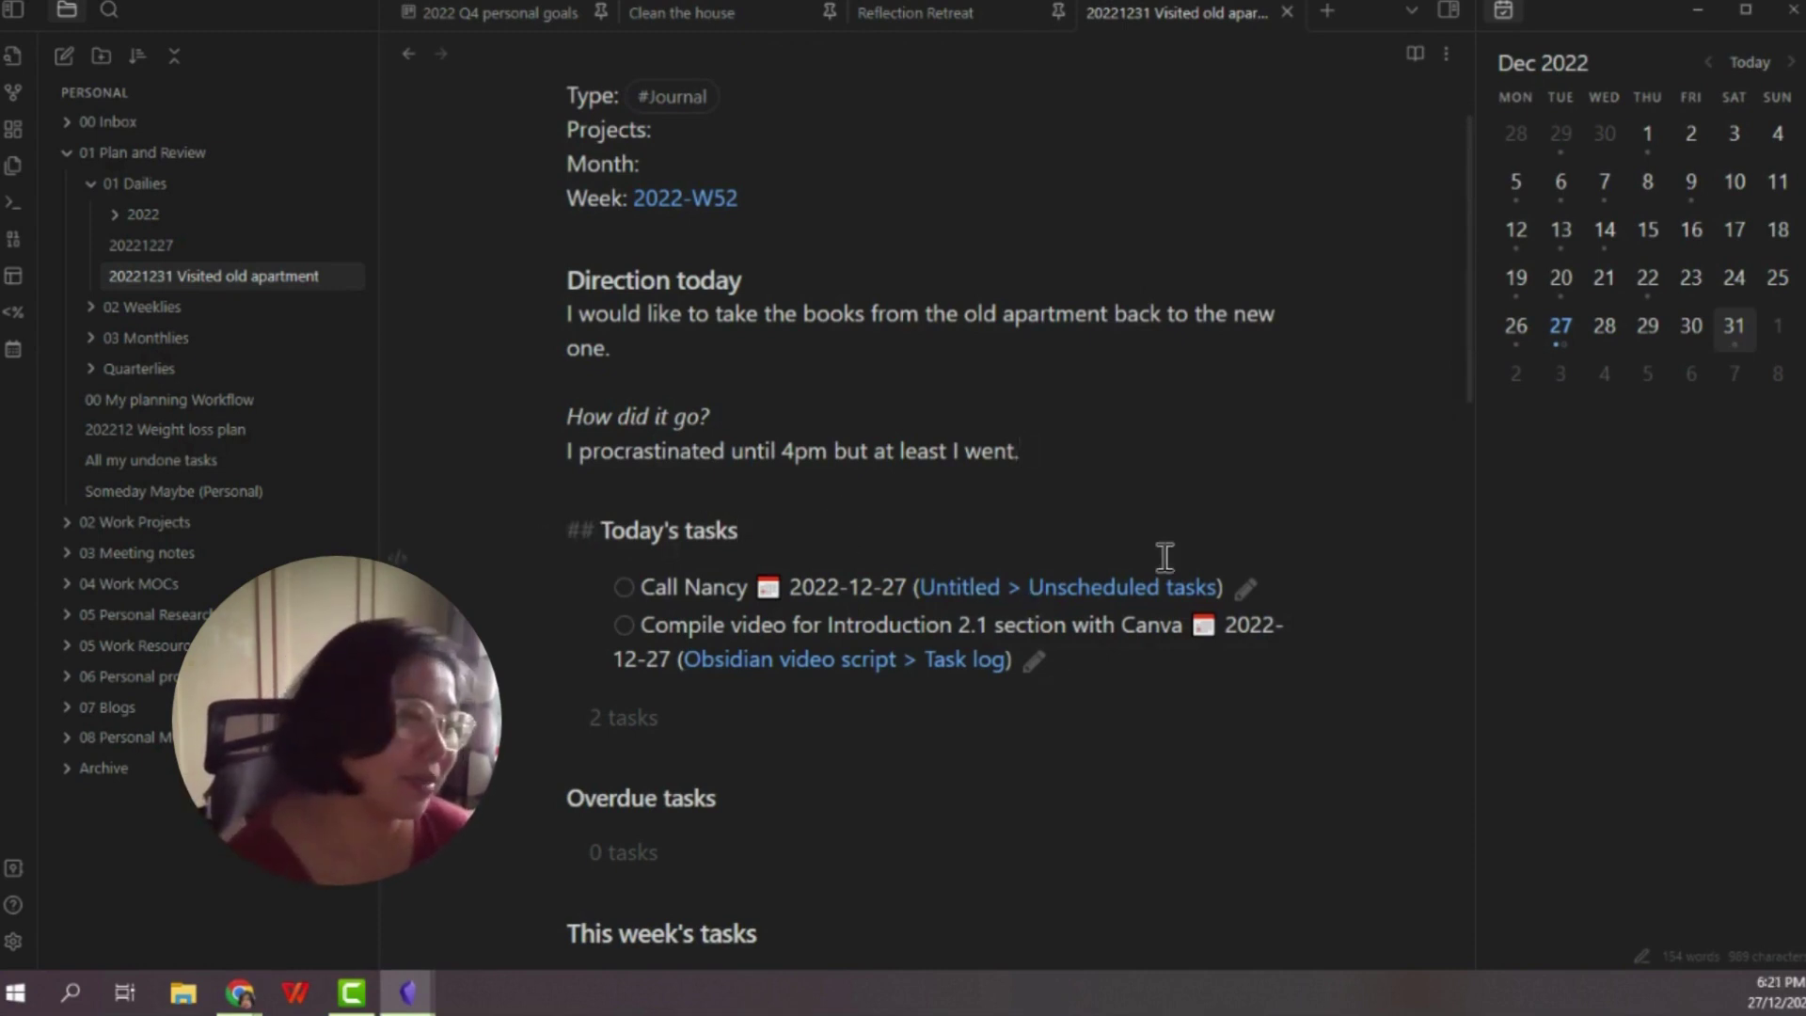
key(Down)
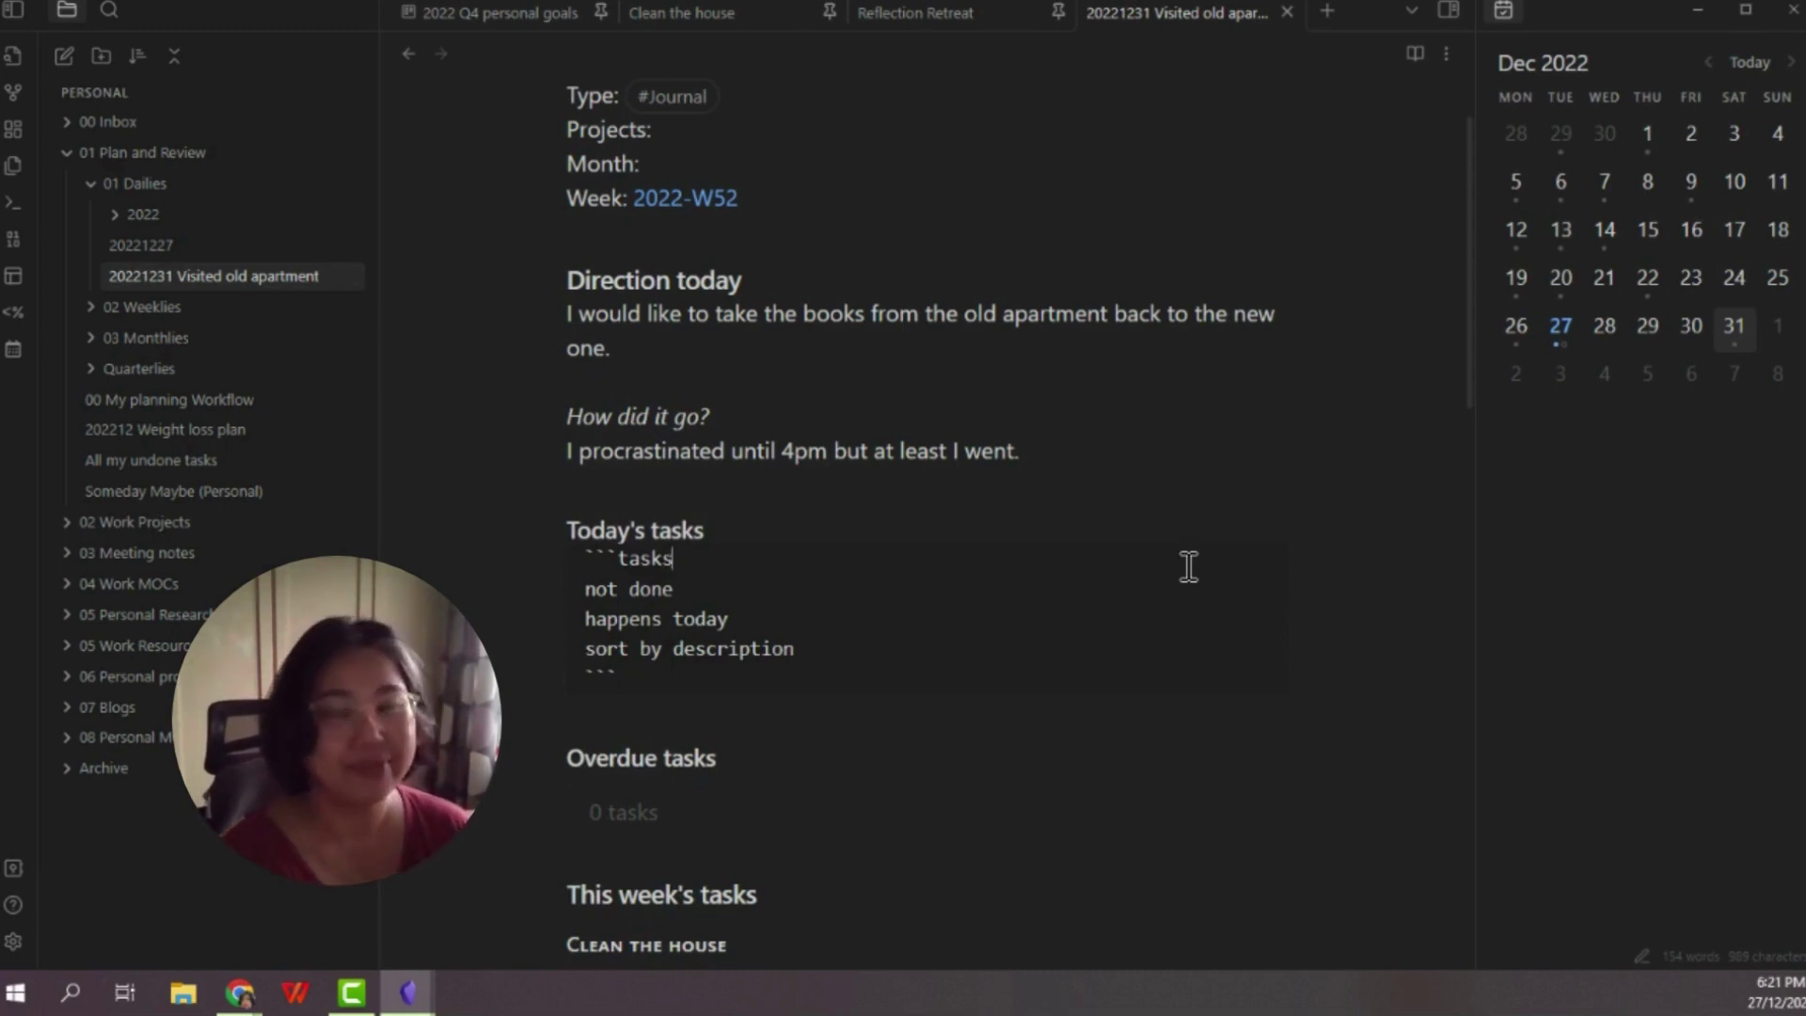
click(940, 739)
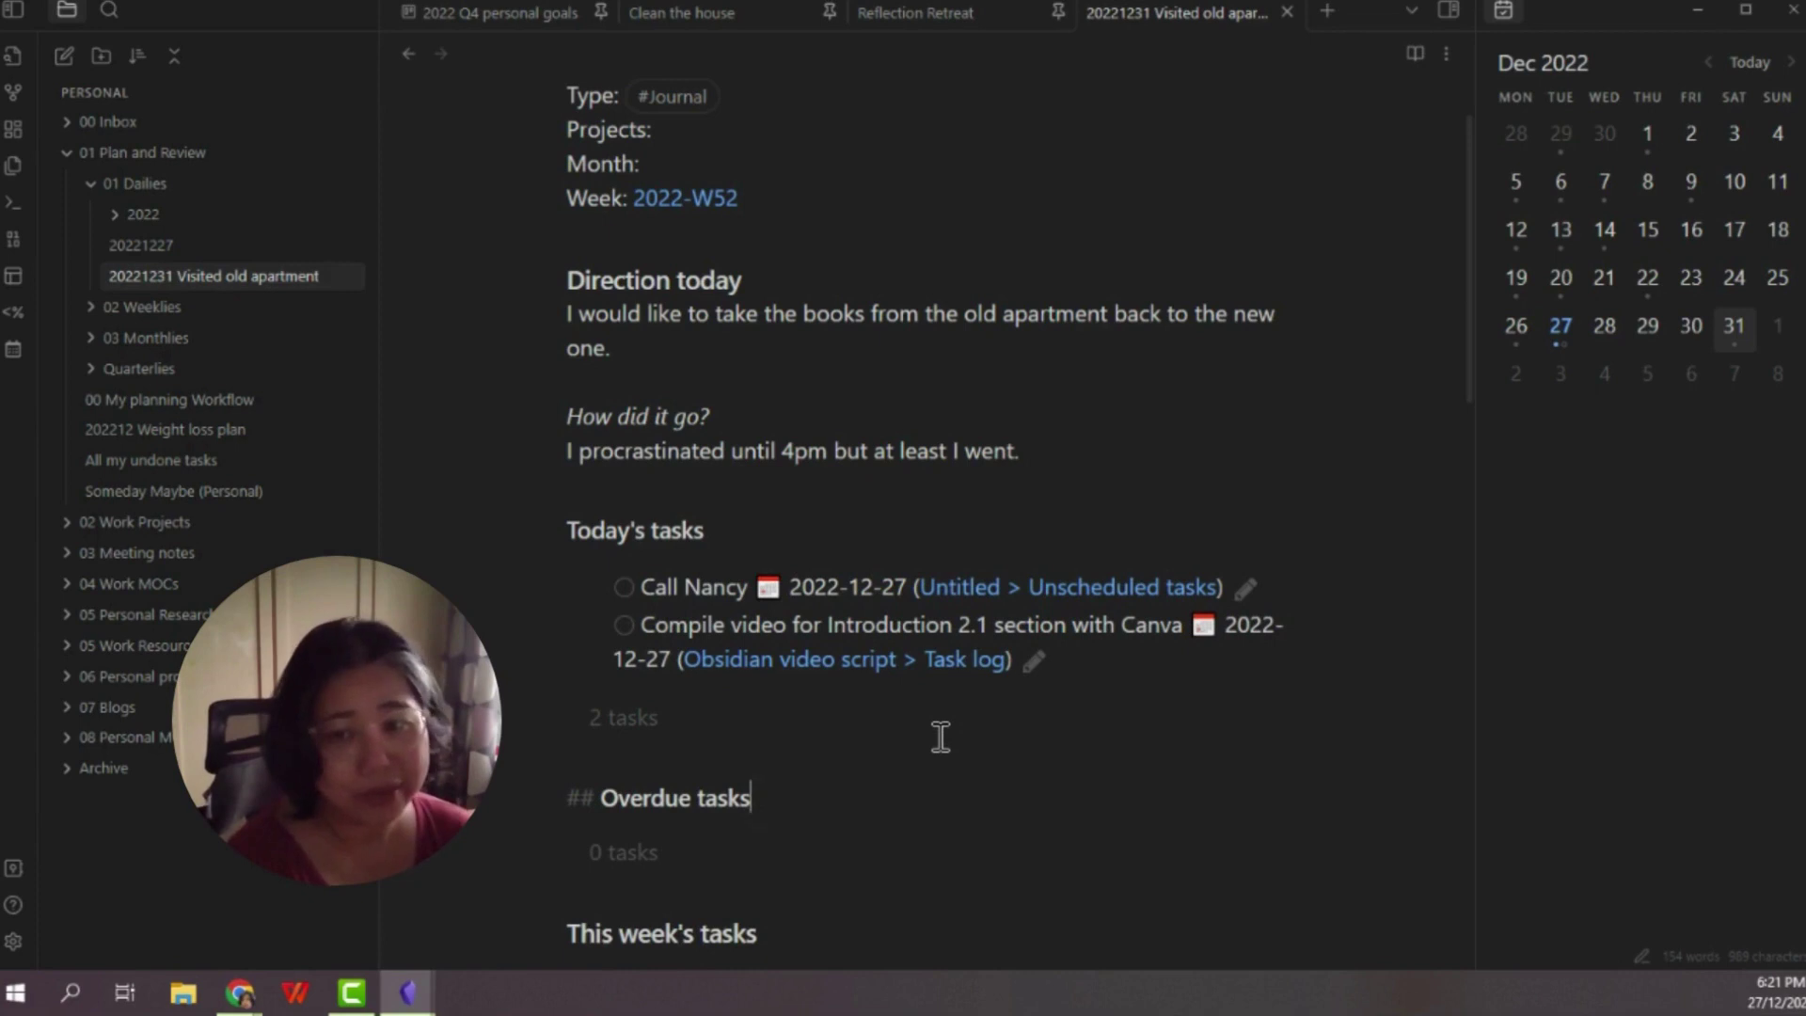
click(759, 491)
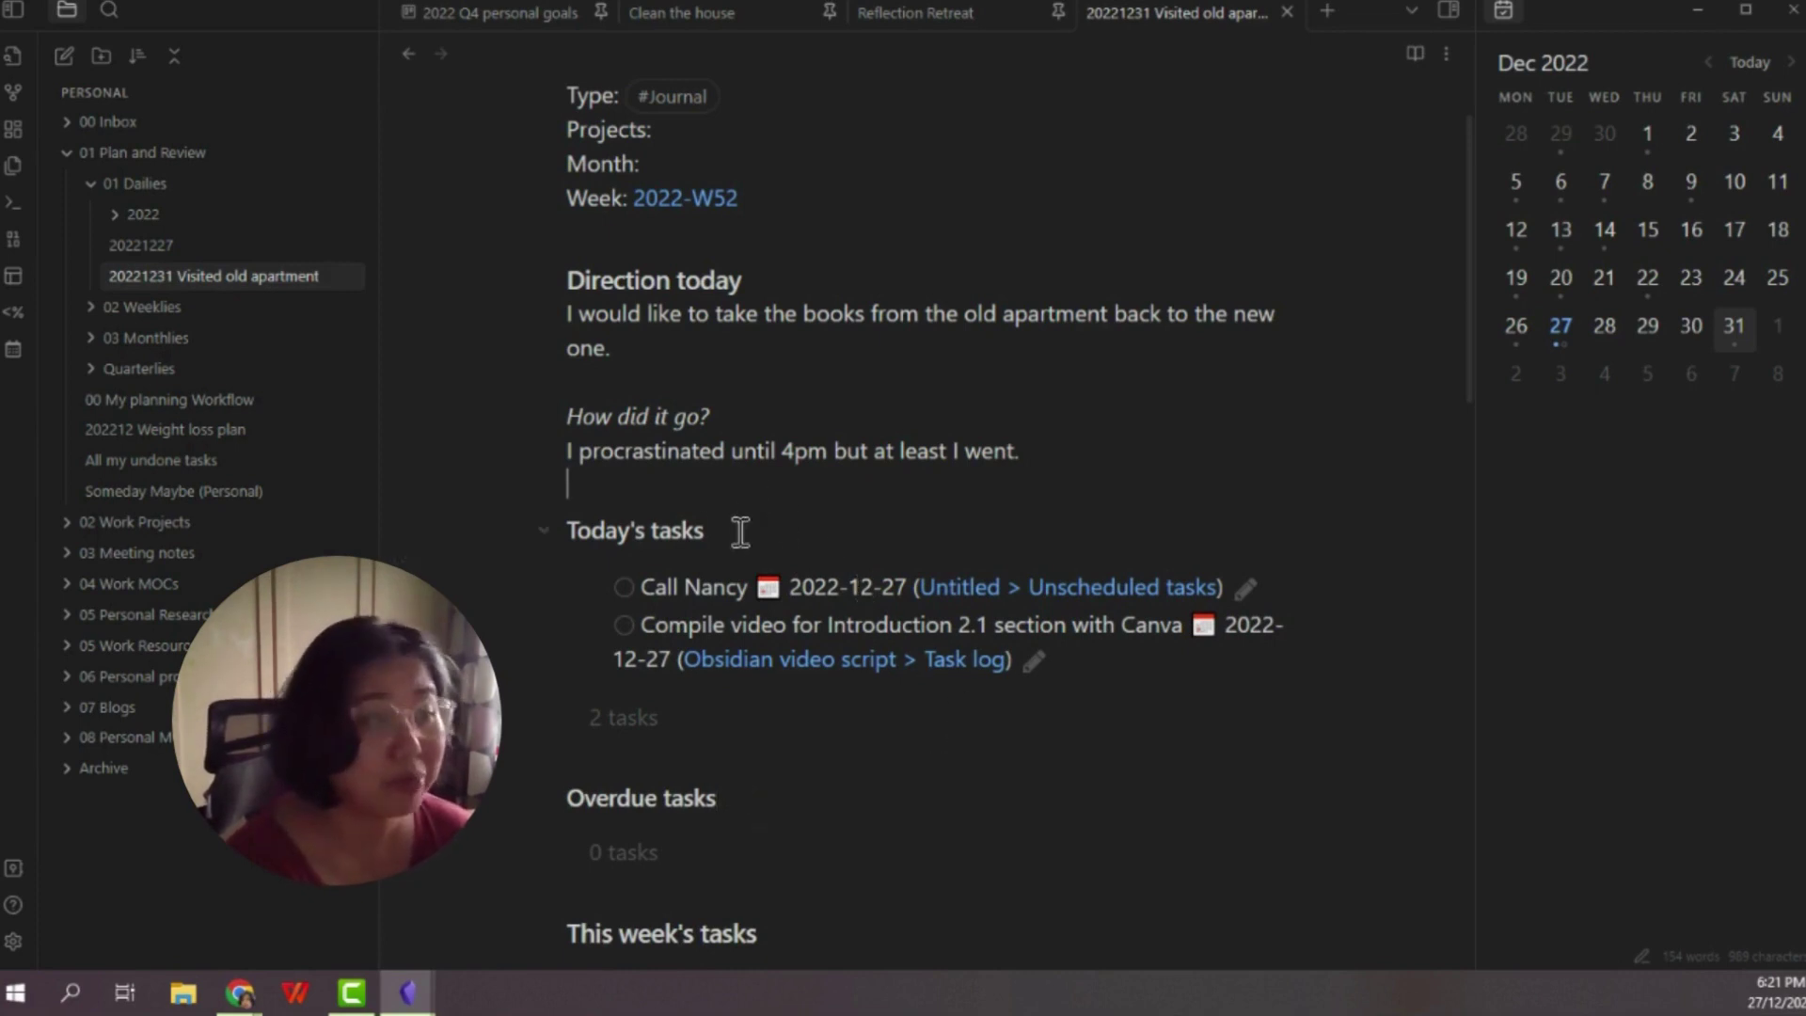
click(740, 531)
key(Down)
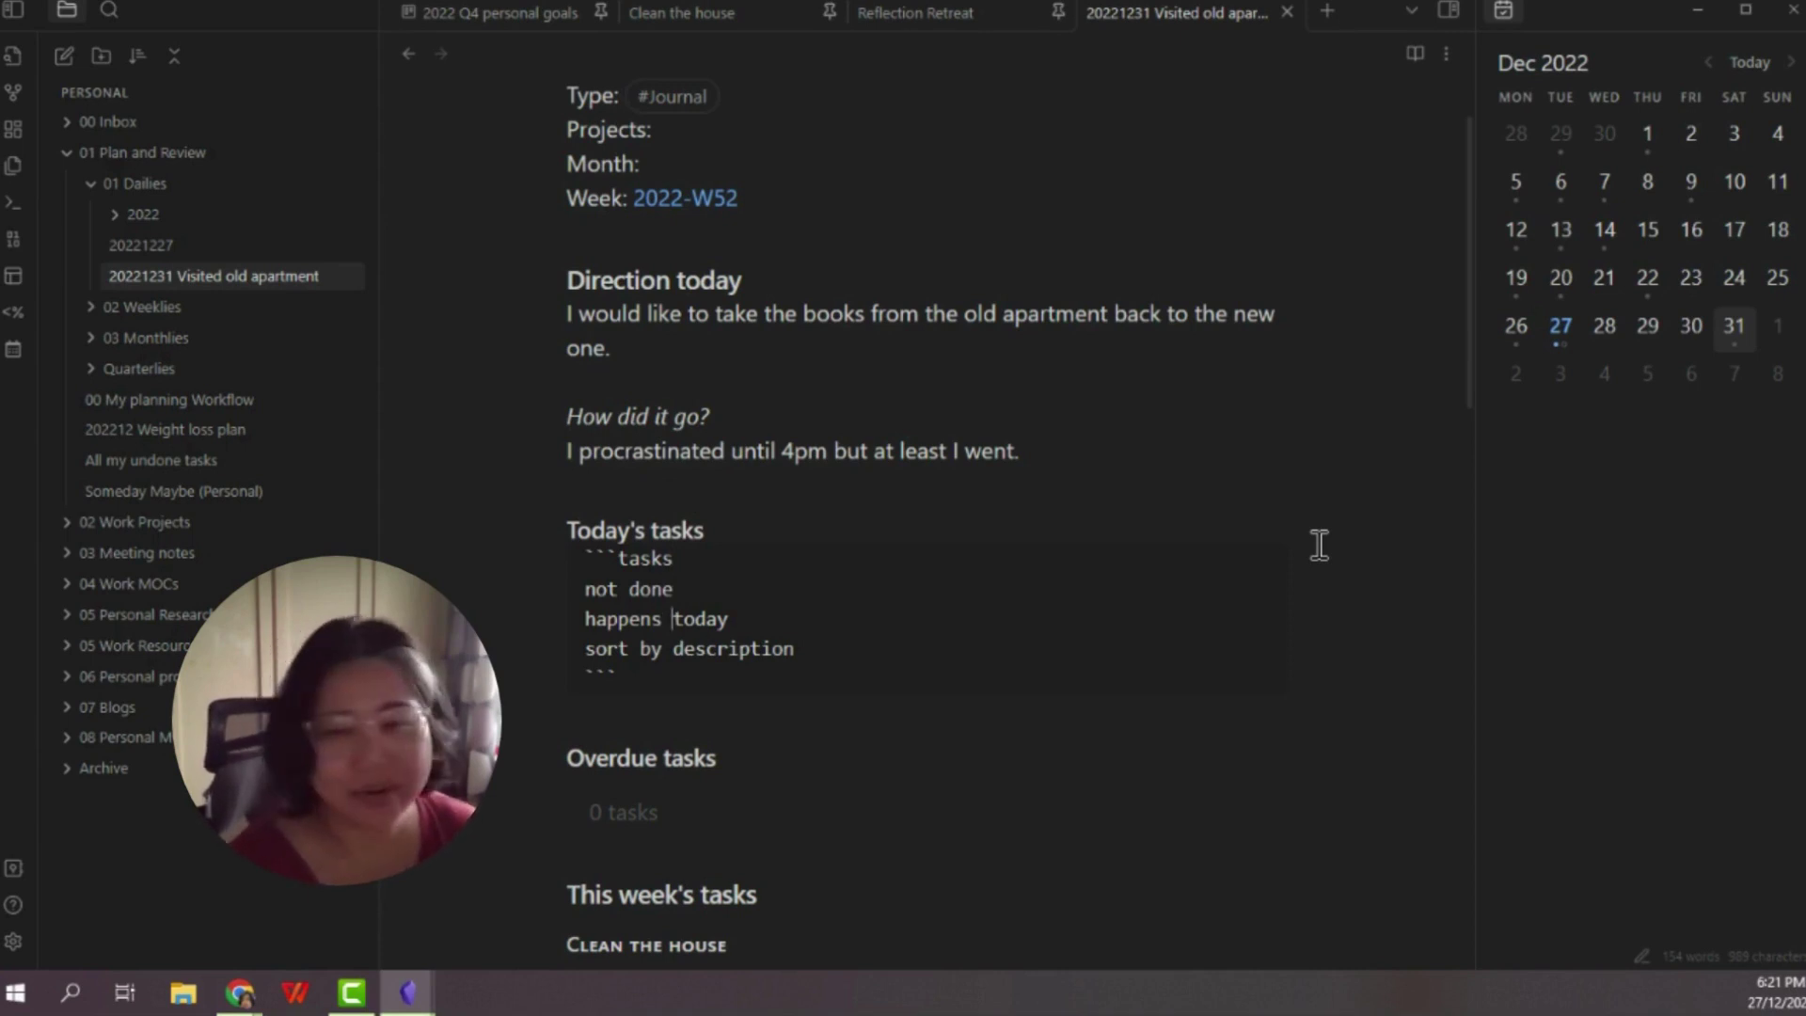
scroll(1320, 545, down, 4)
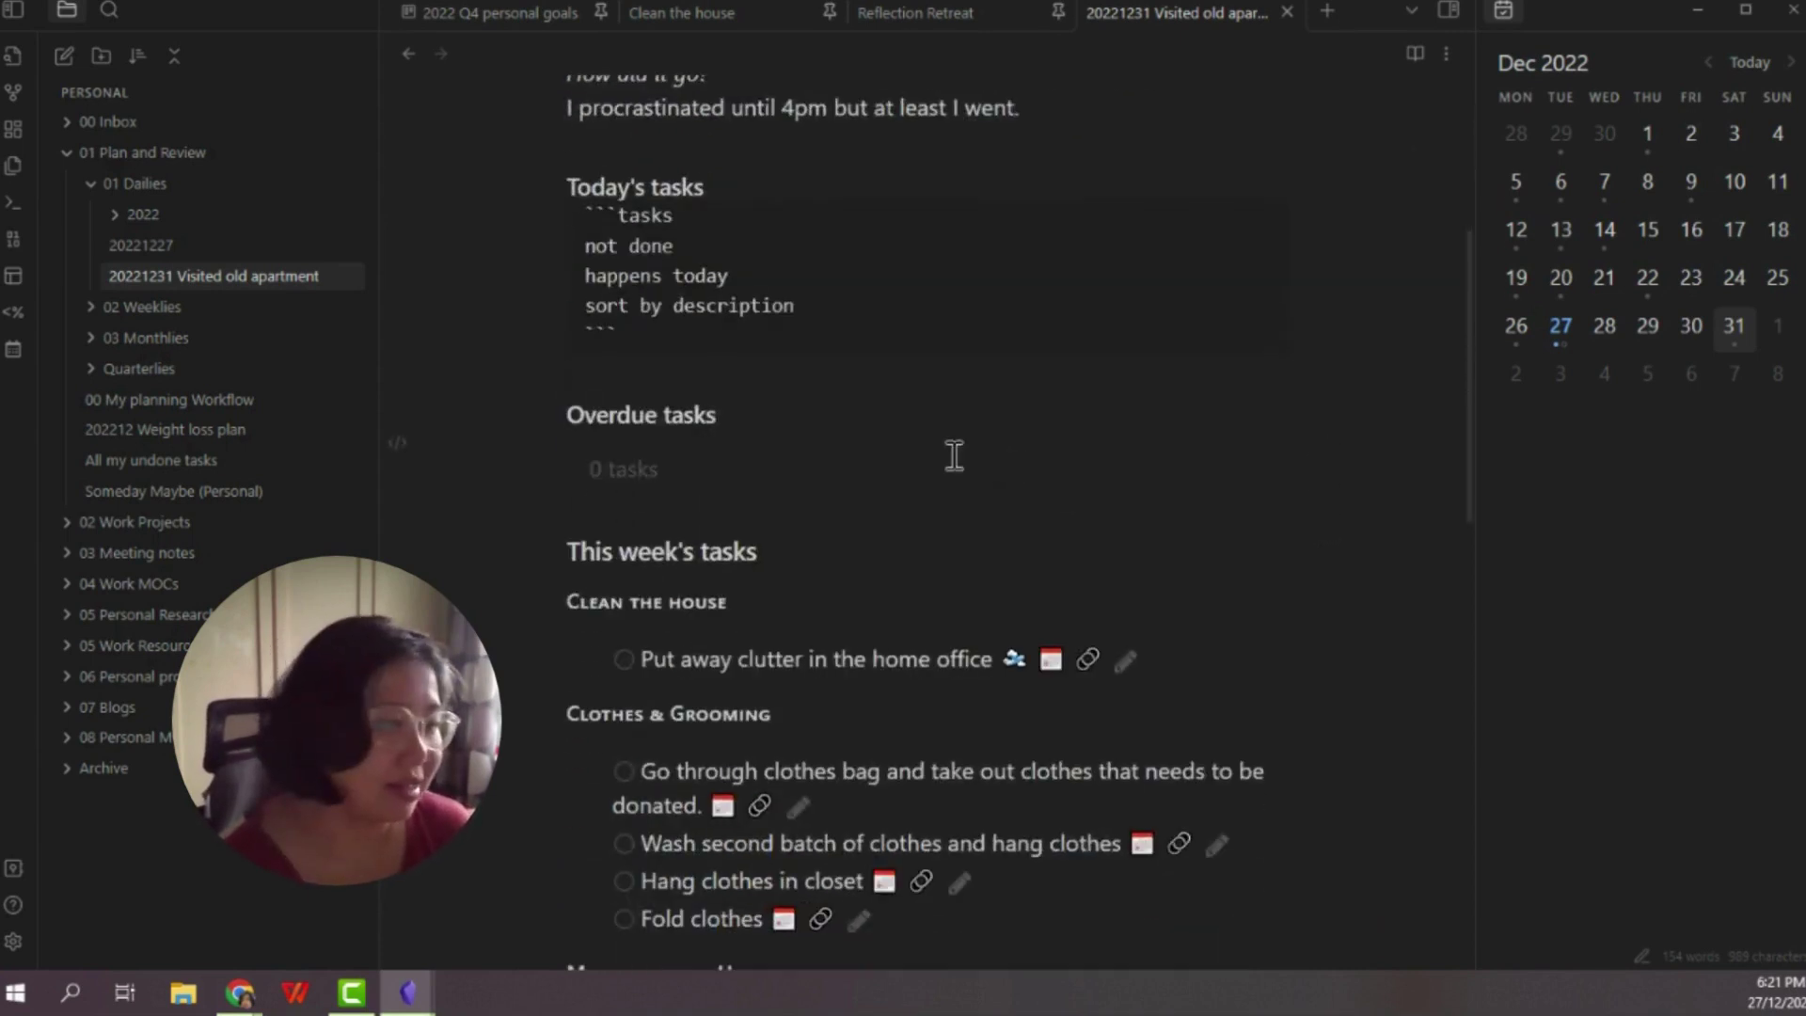
click(644, 416)
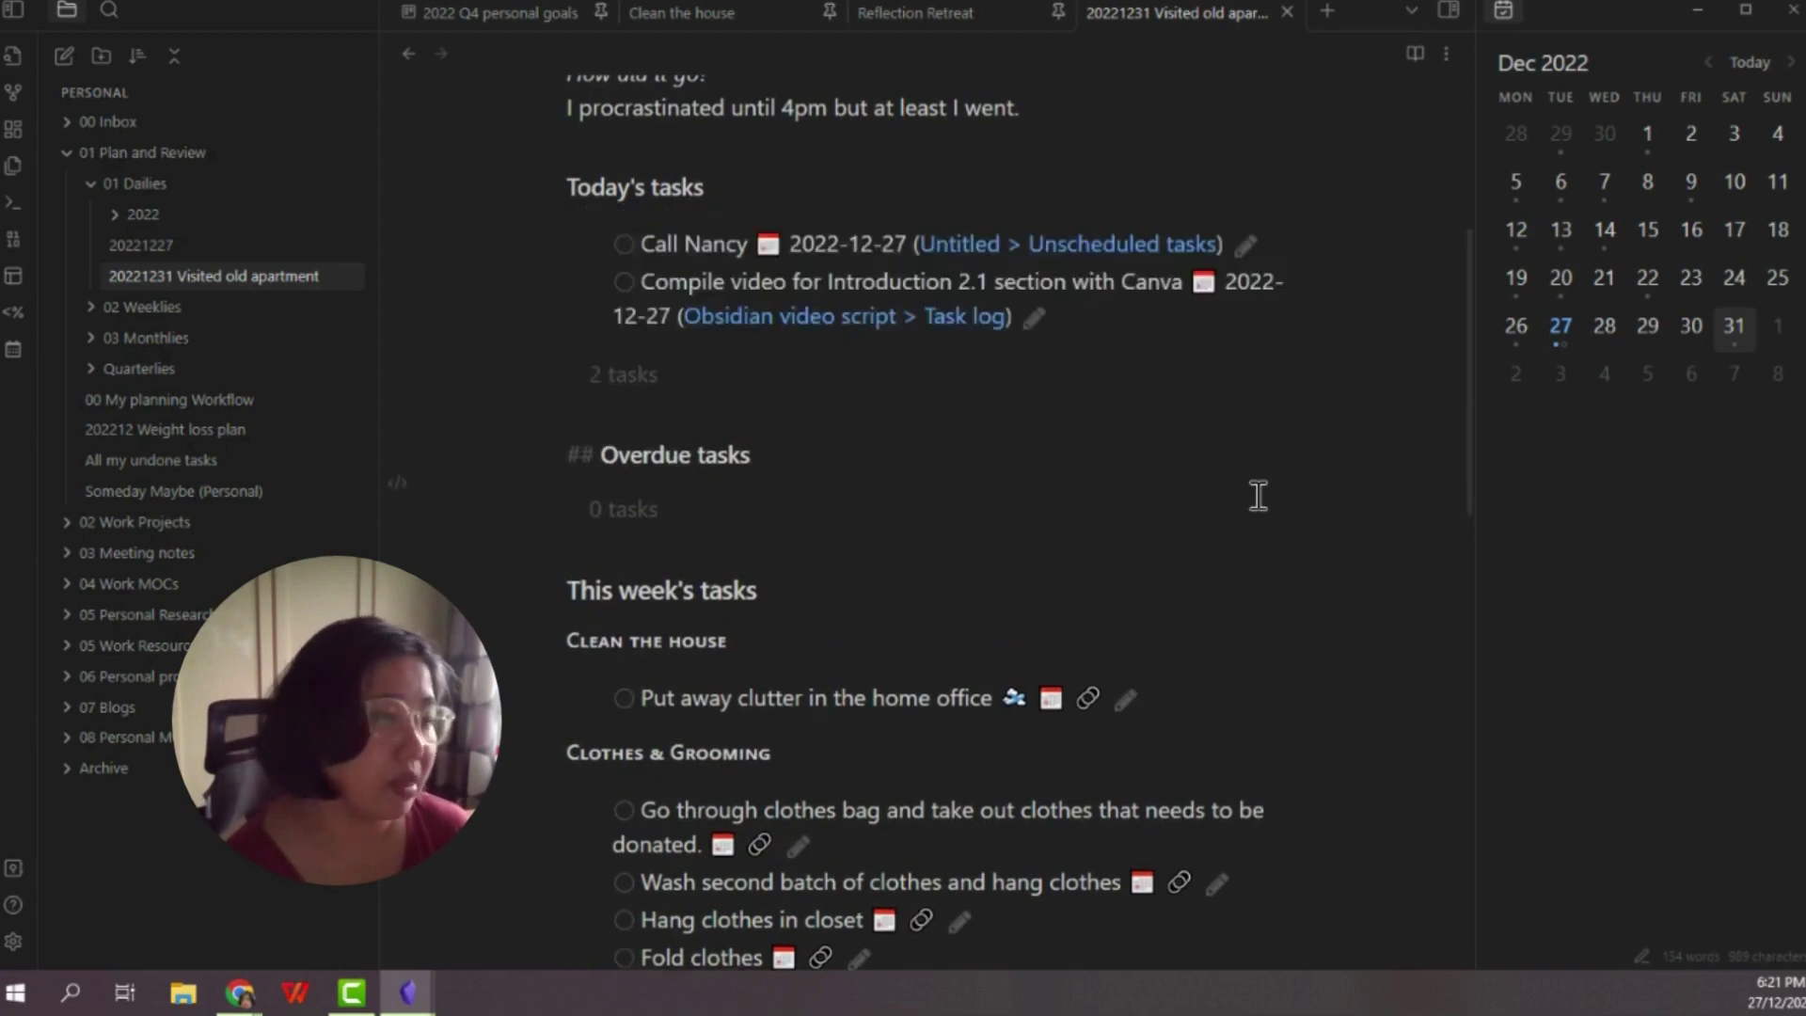
click(1259, 496)
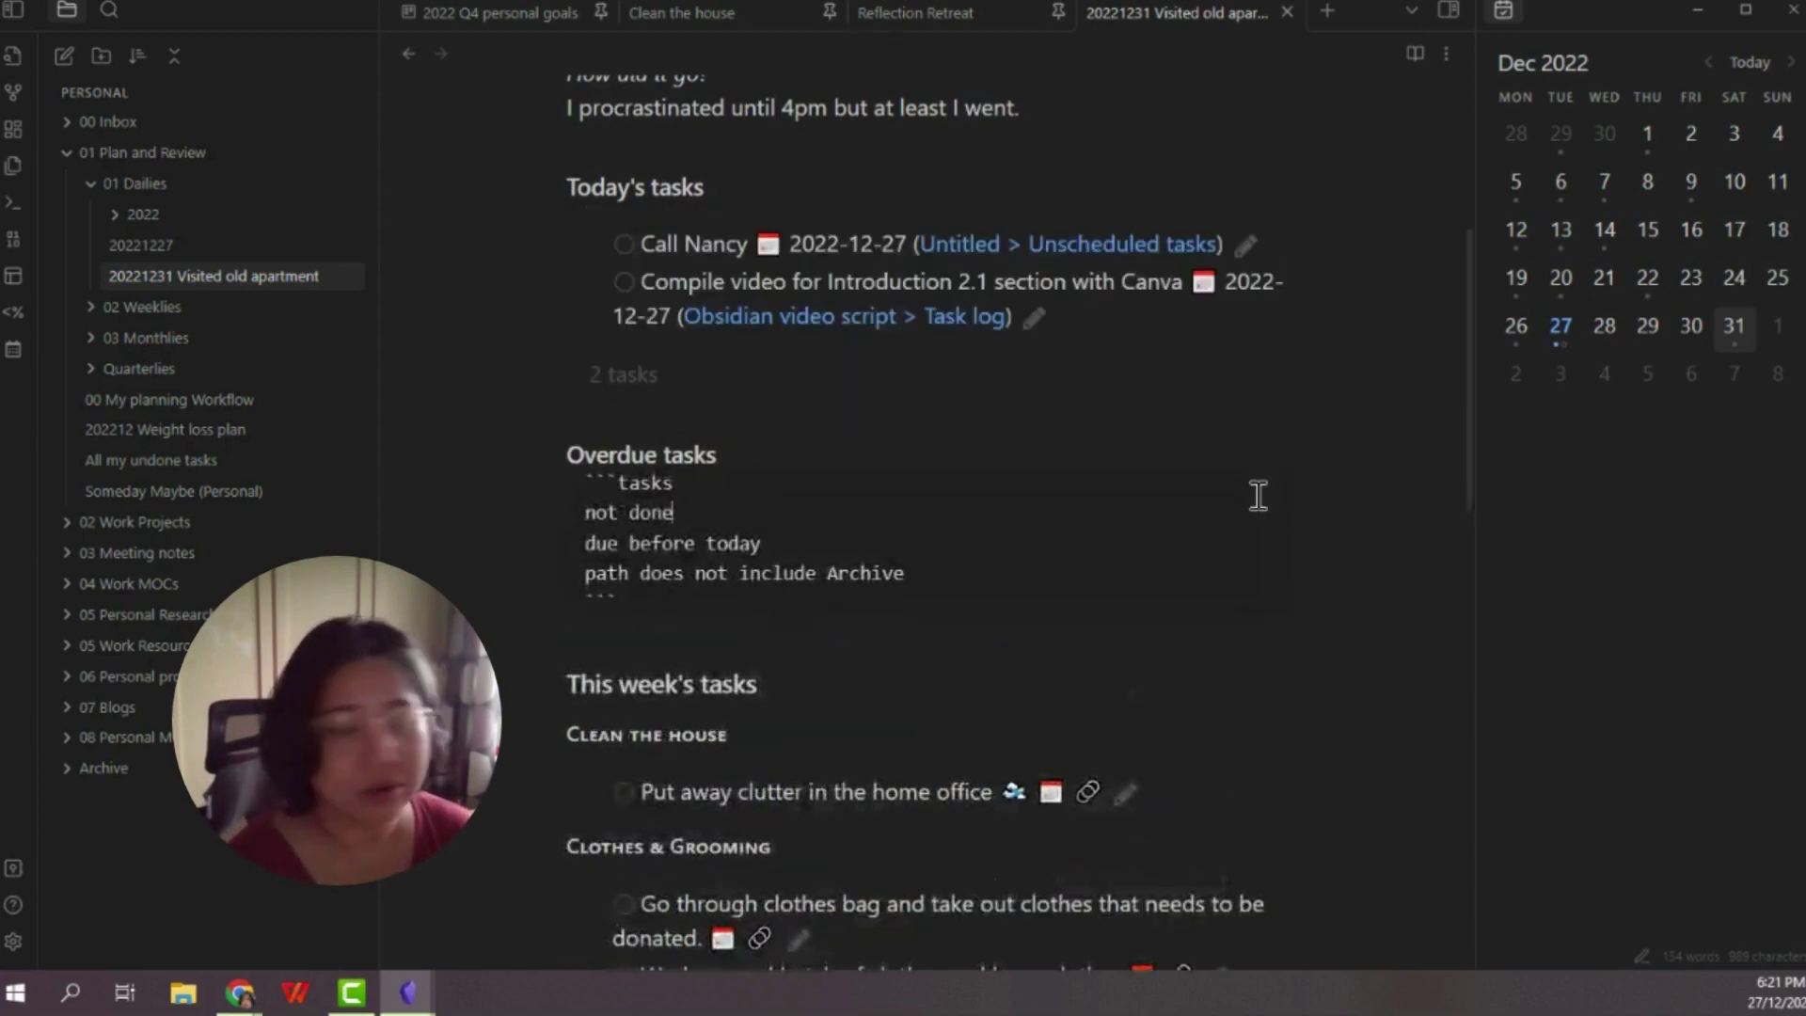
click(1089, 683)
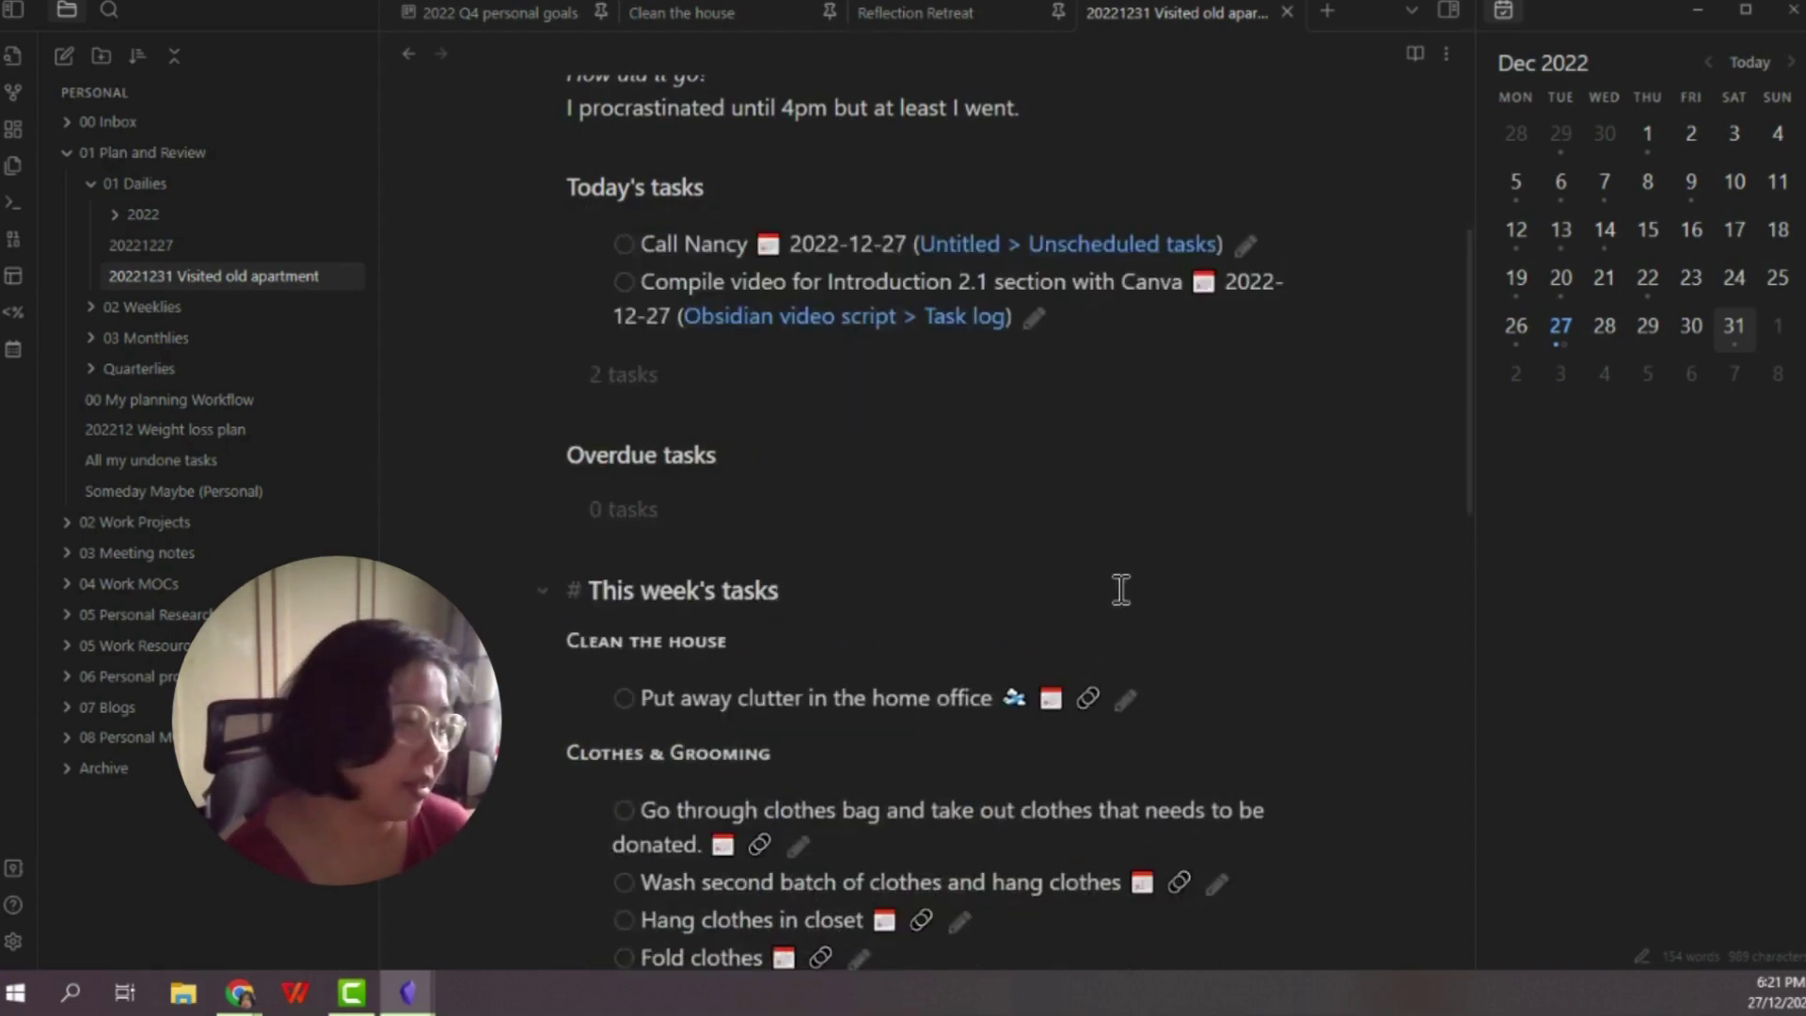
scroll(1120, 593, down, 1)
key(Down)
key(Down)
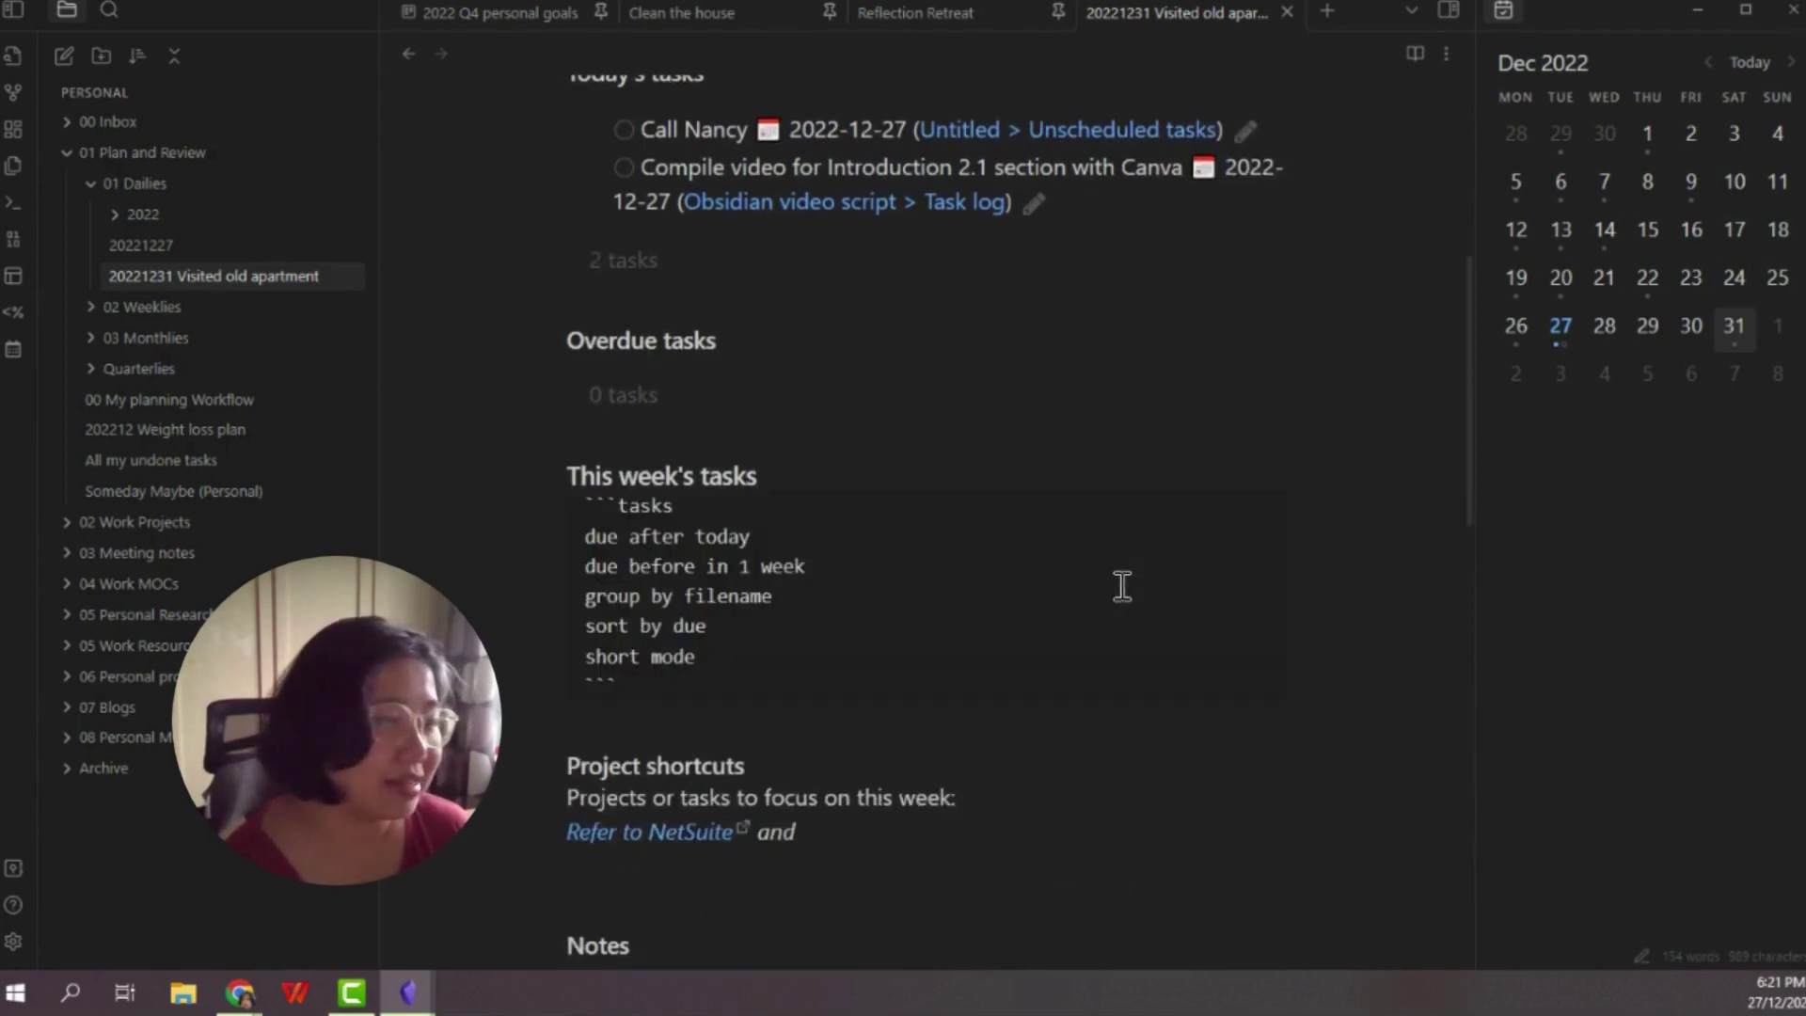
scroll(988, 574, down, 1)
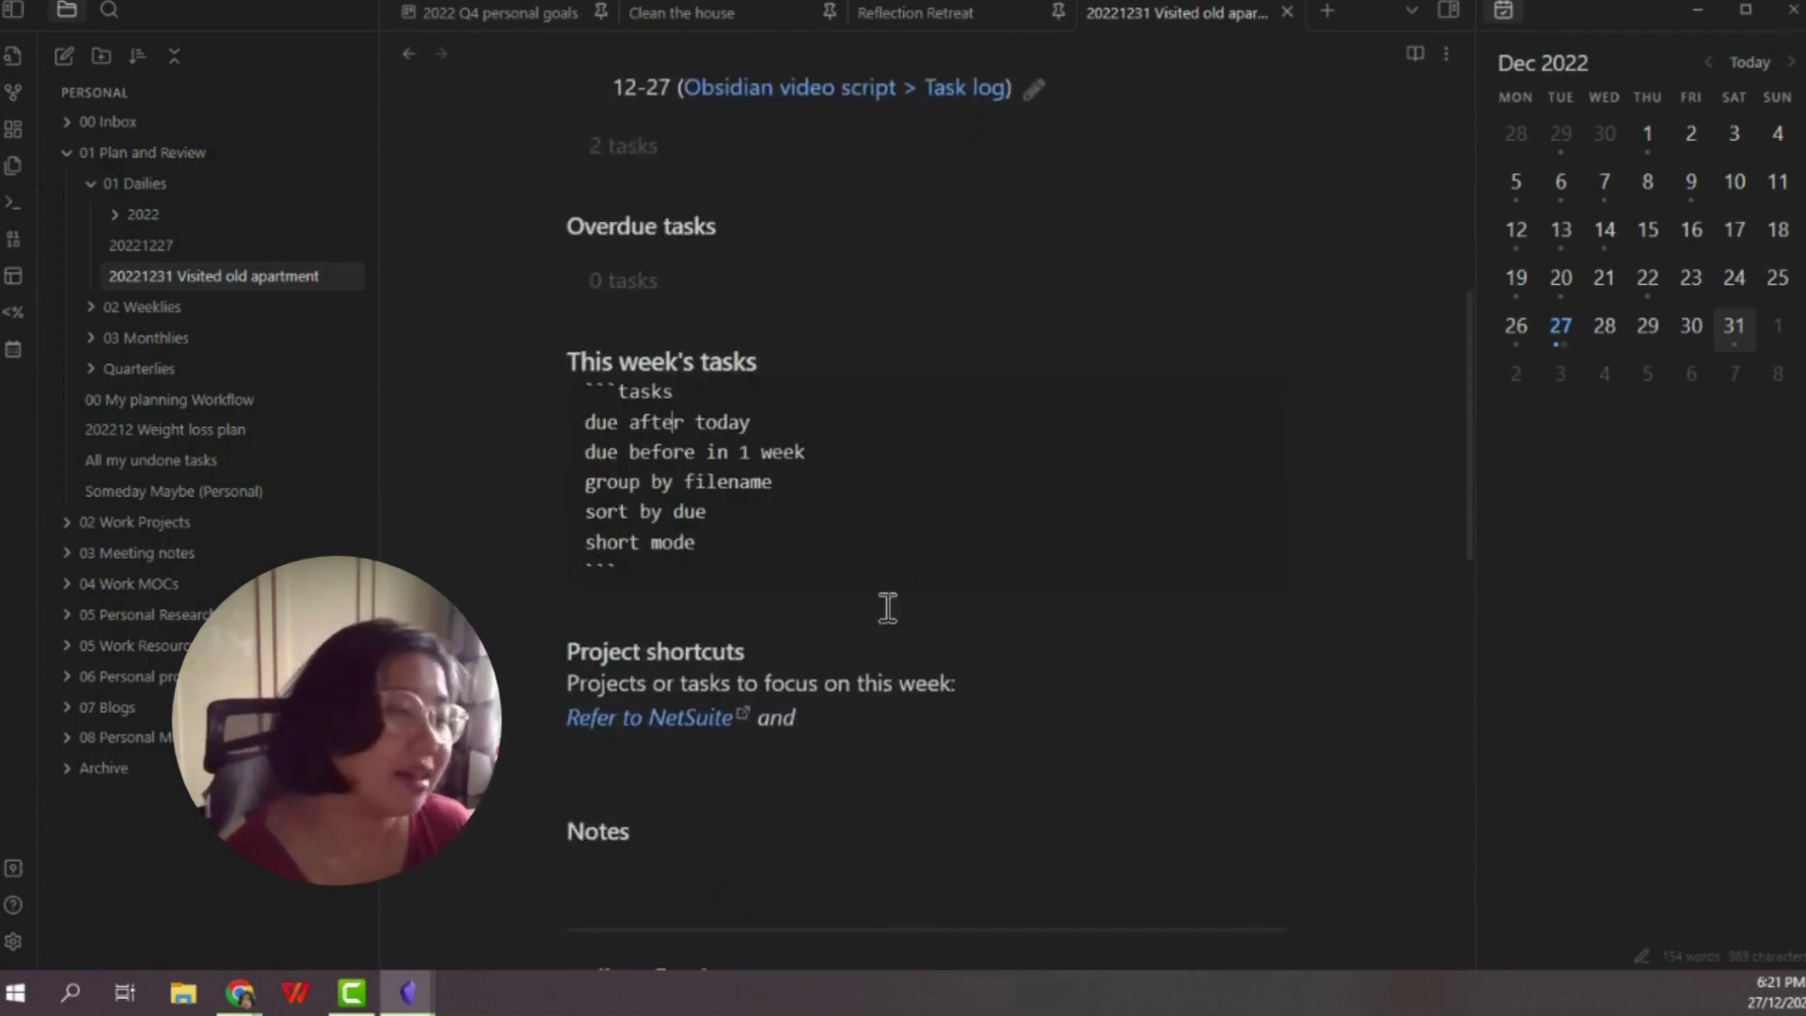
click(871, 630)
scroll(913, 724, down, 4)
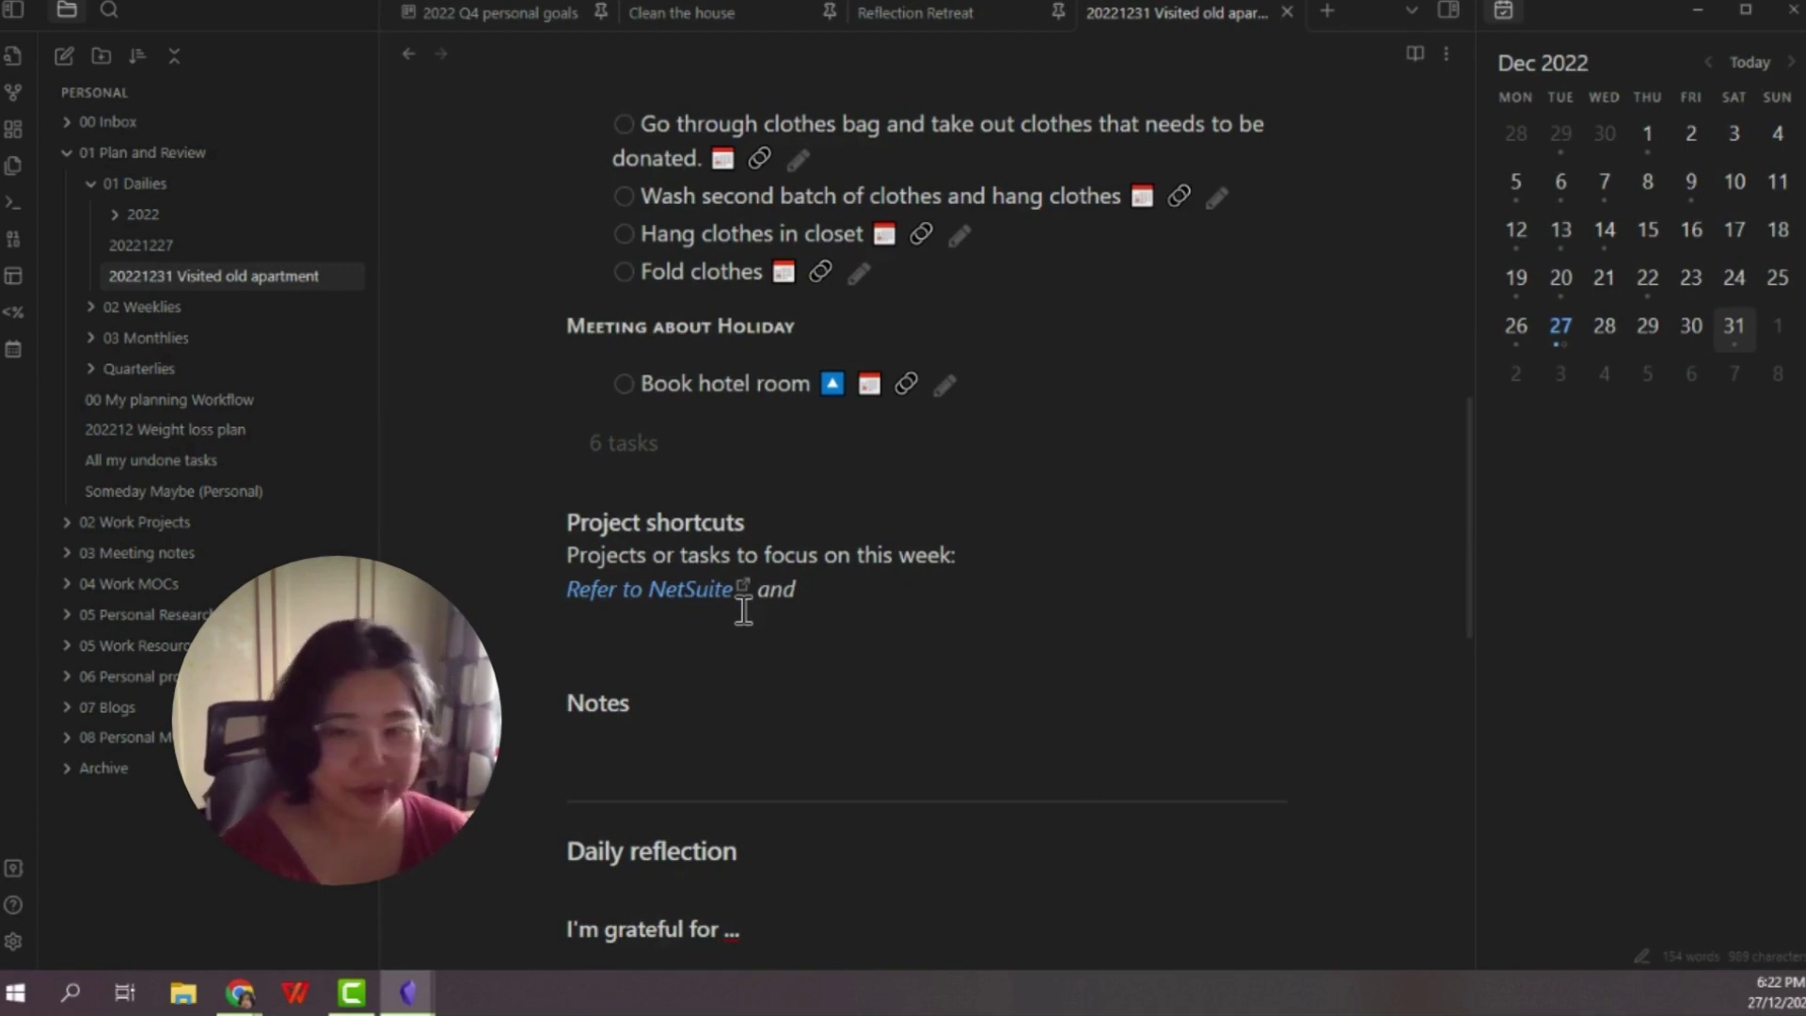
click(678, 732)
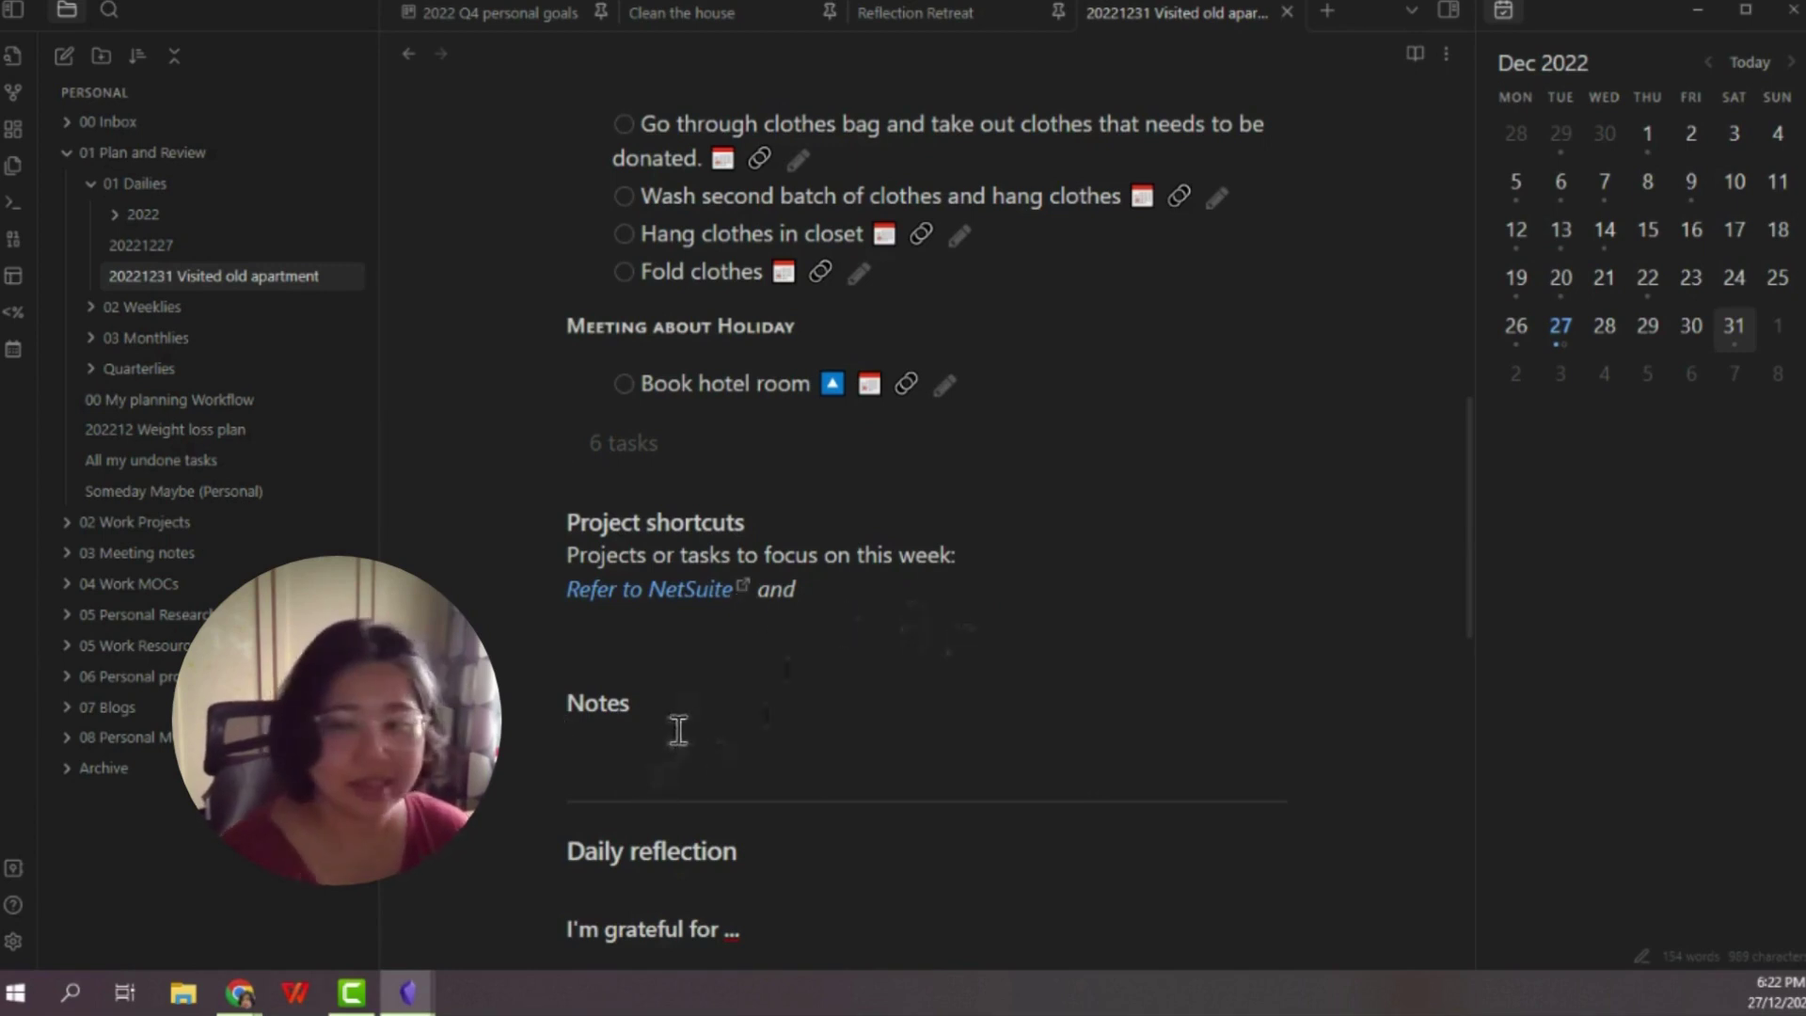